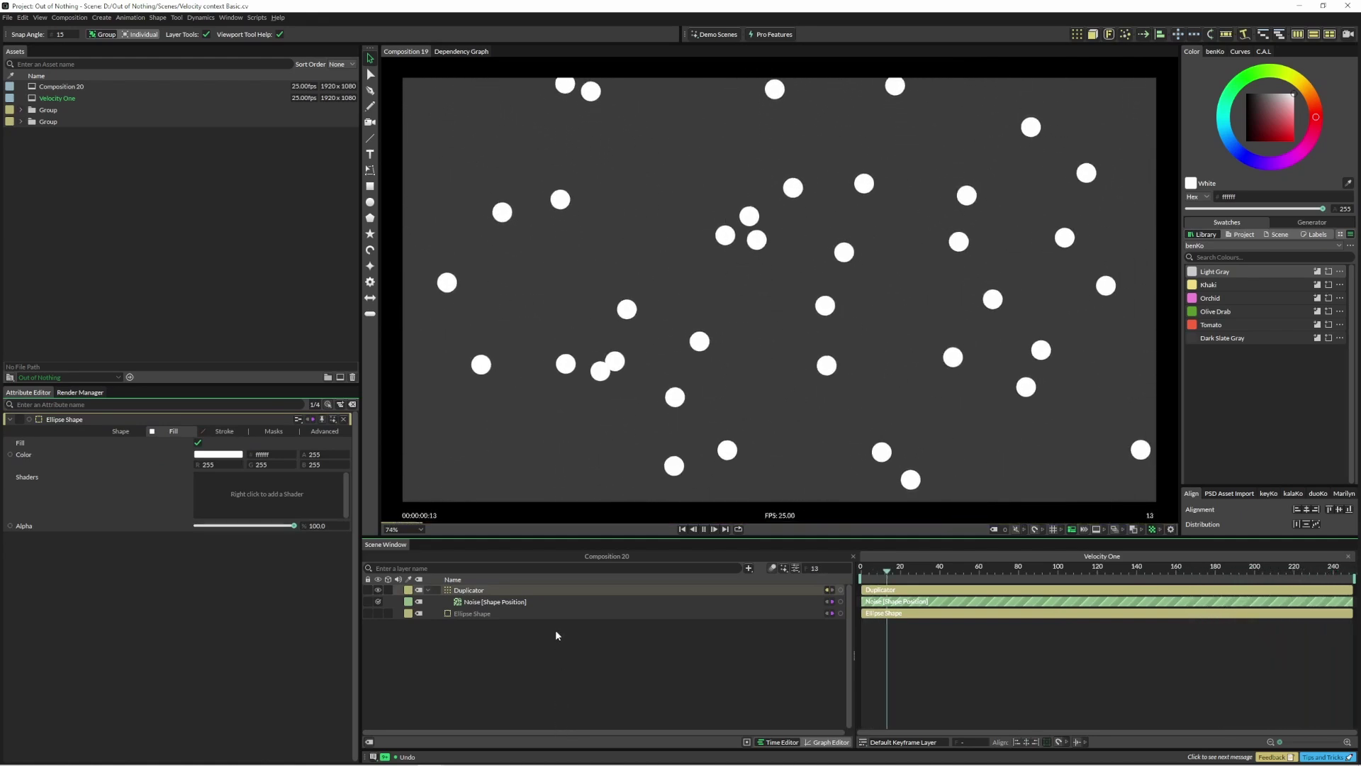
Step: Stop playback so the noise-driven white dots freeze at frame 136
key(space)
Step: Add a Color Blend behaviour to the Ellipse Shape's fill Color
click(480, 614)
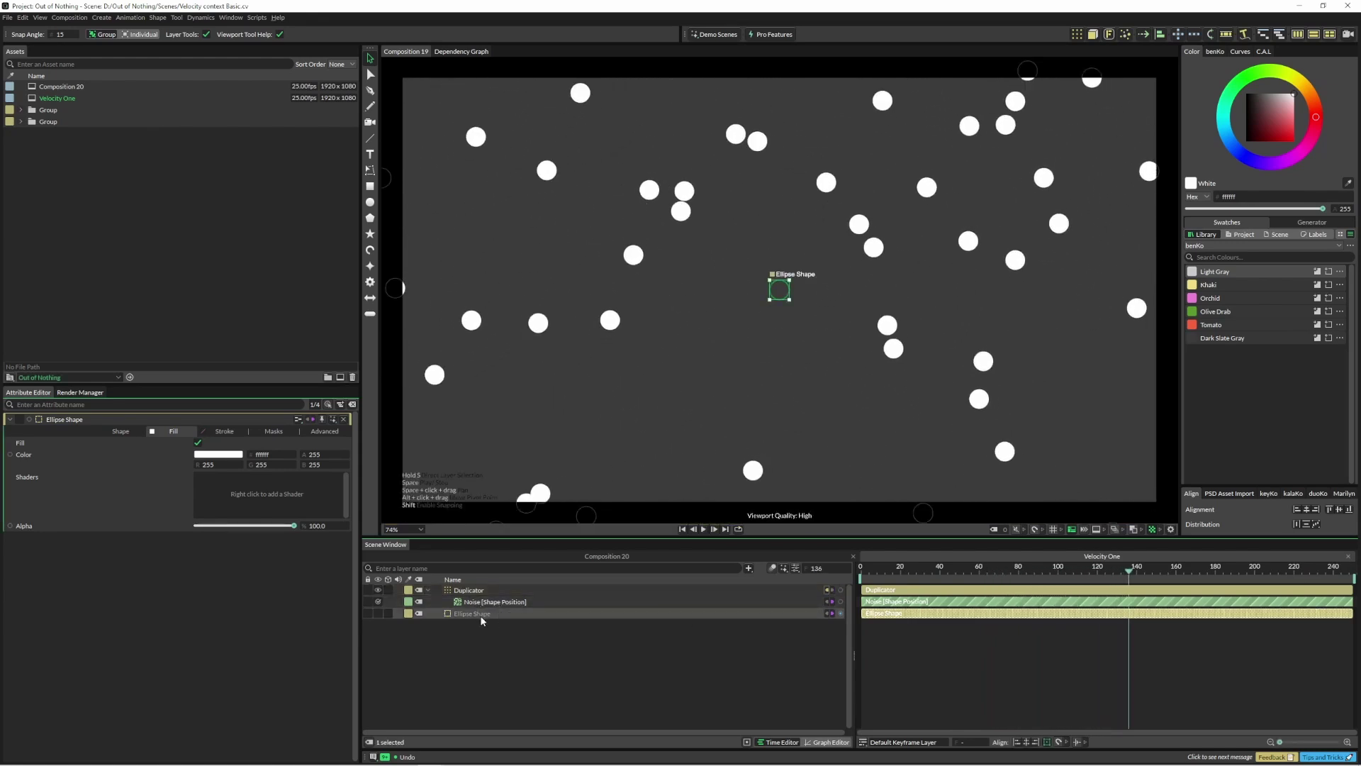
click(160, 431)
right_click(155, 451)
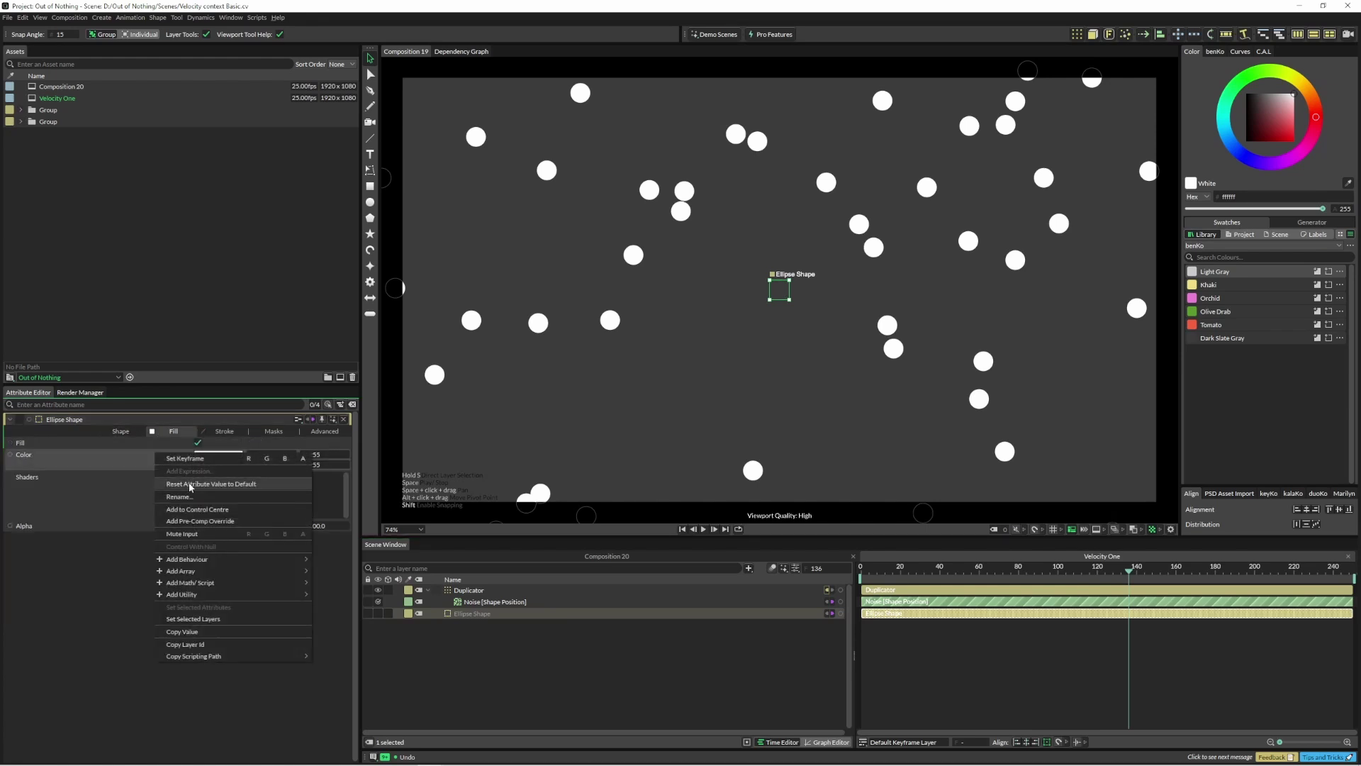
mouse_move(220, 559)
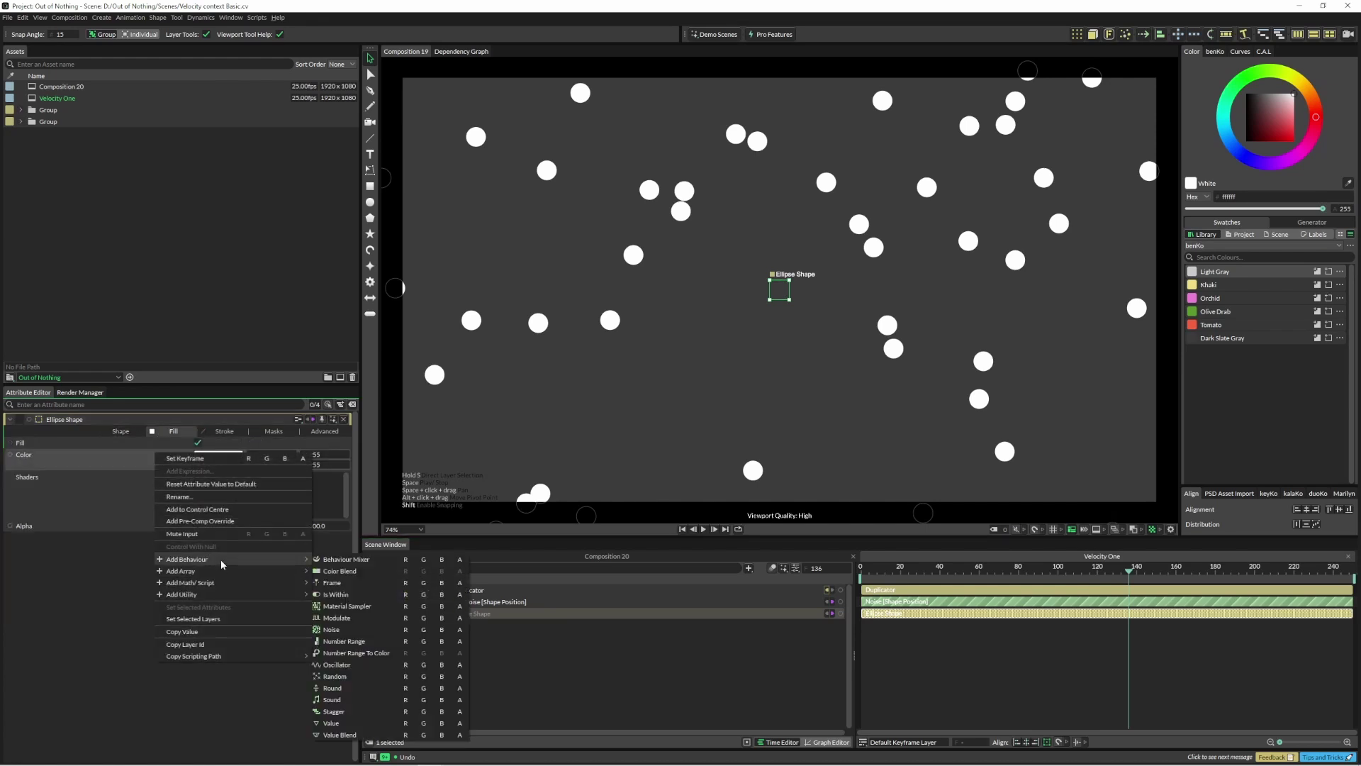
click(340, 571)
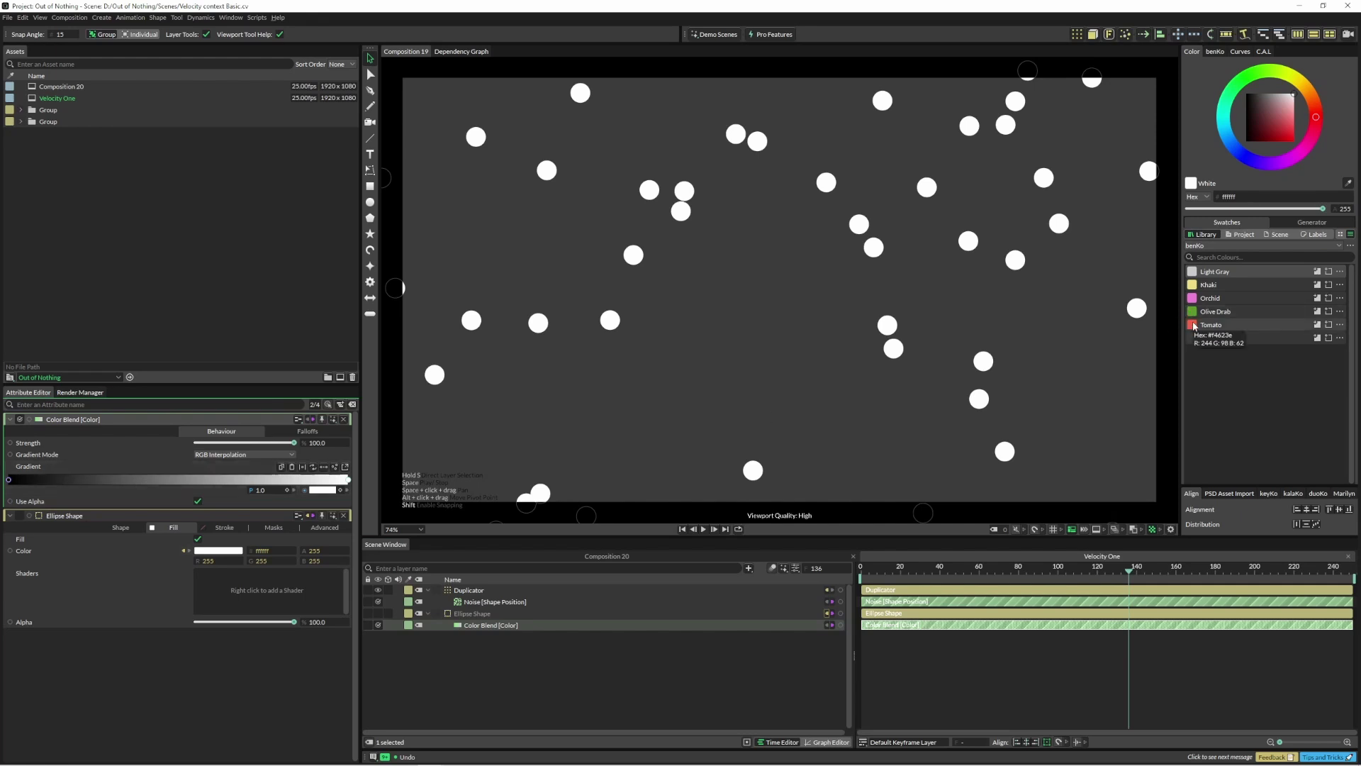
Step: Set the blend gradient from Khaki to Tomato and scrub Strength to test it
drag(1195, 327, 461, 457)
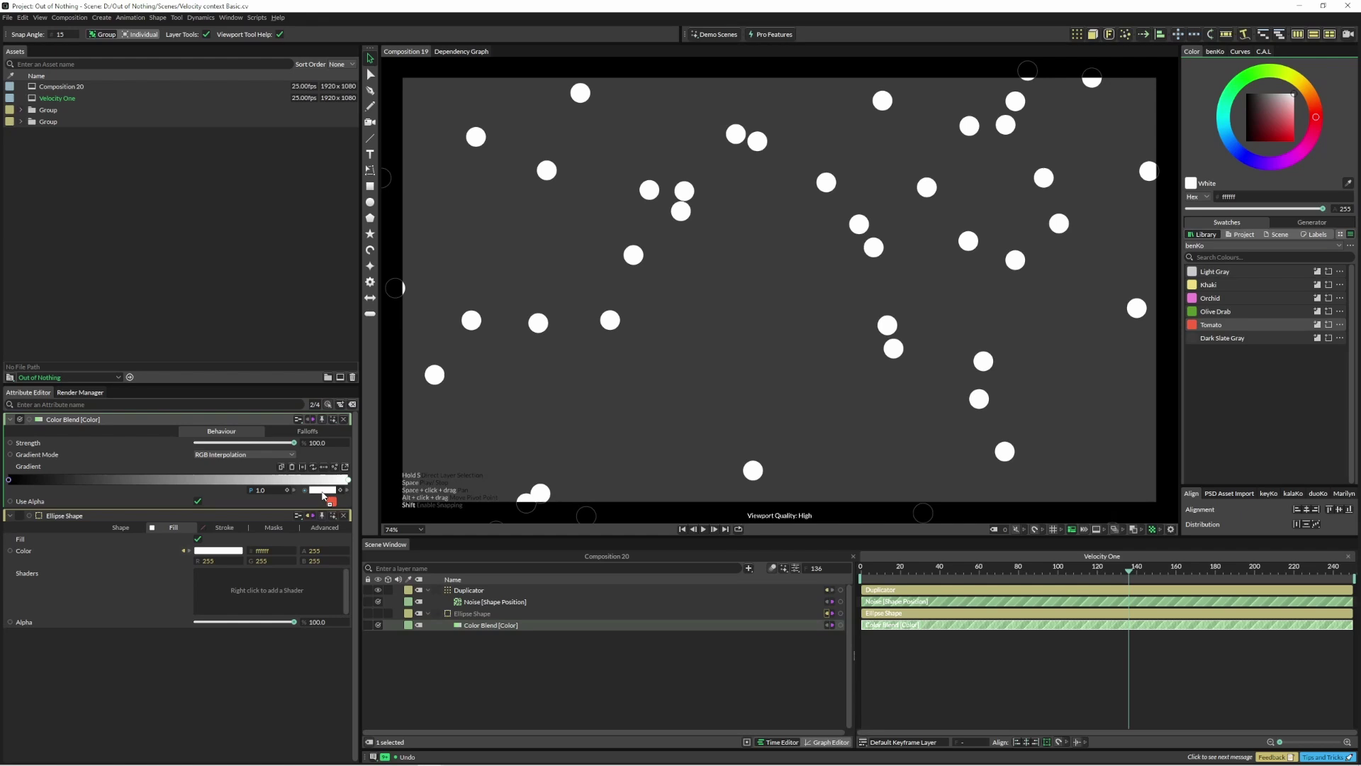
drag(323, 494, 323, 491)
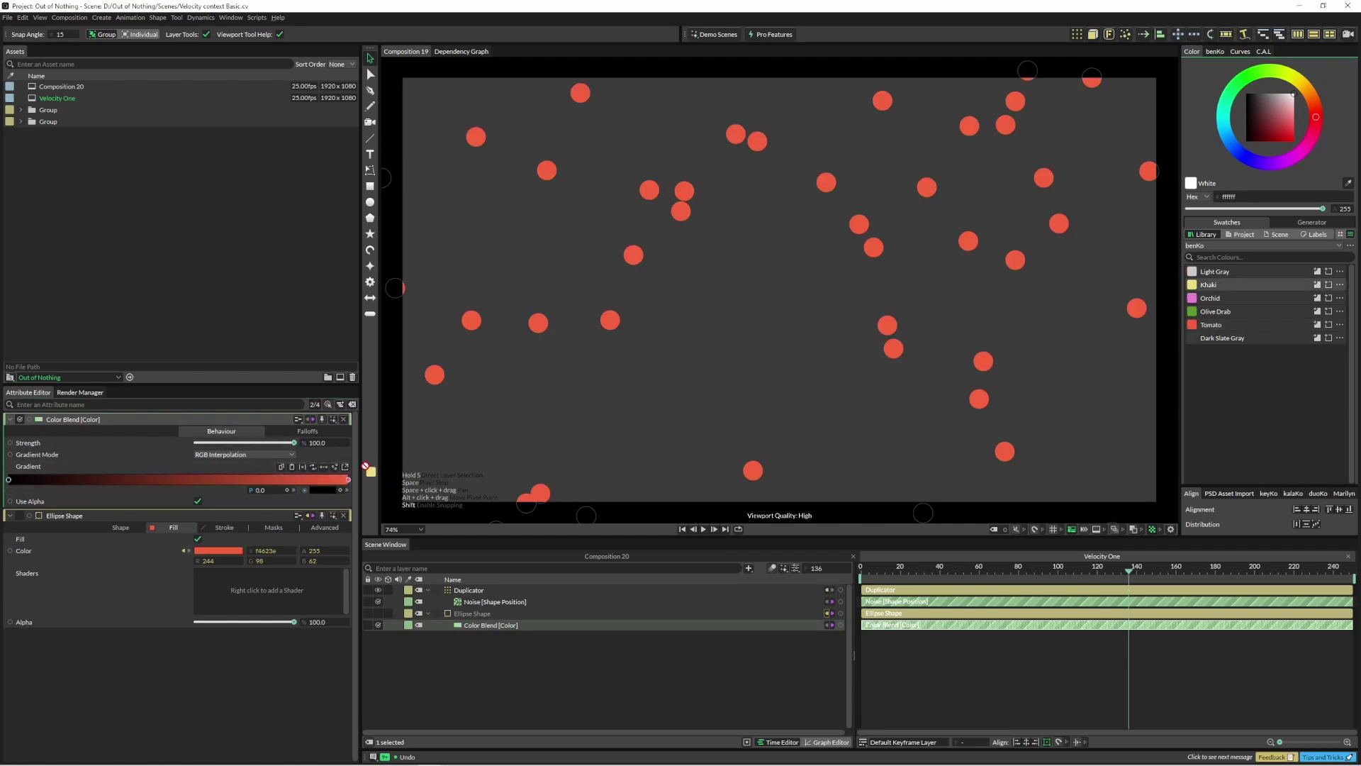
drag(328, 494, 326, 492)
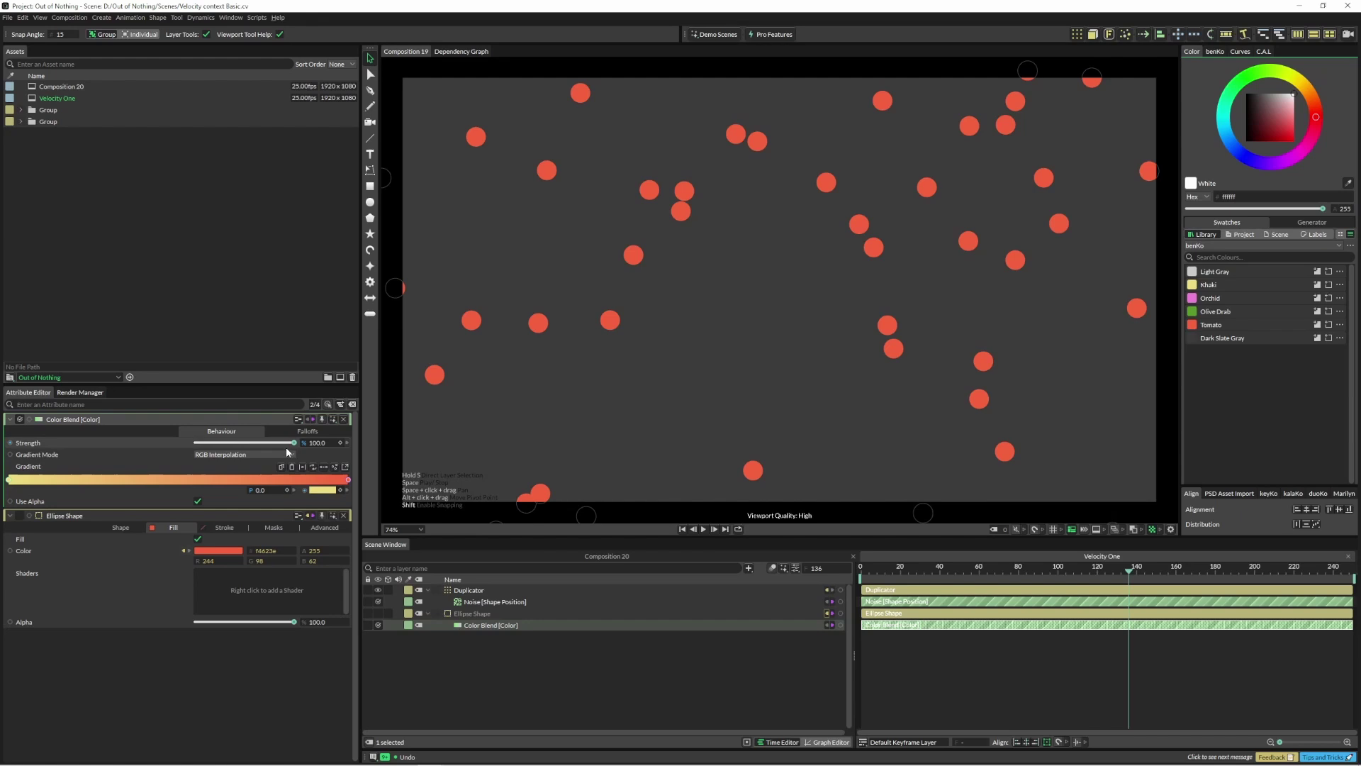
mouse_move(290, 444)
mouse_down()
mouse_move(124, 443)
mouse_move(339, 445)
mouse_move(304, 445)
mouse_up()
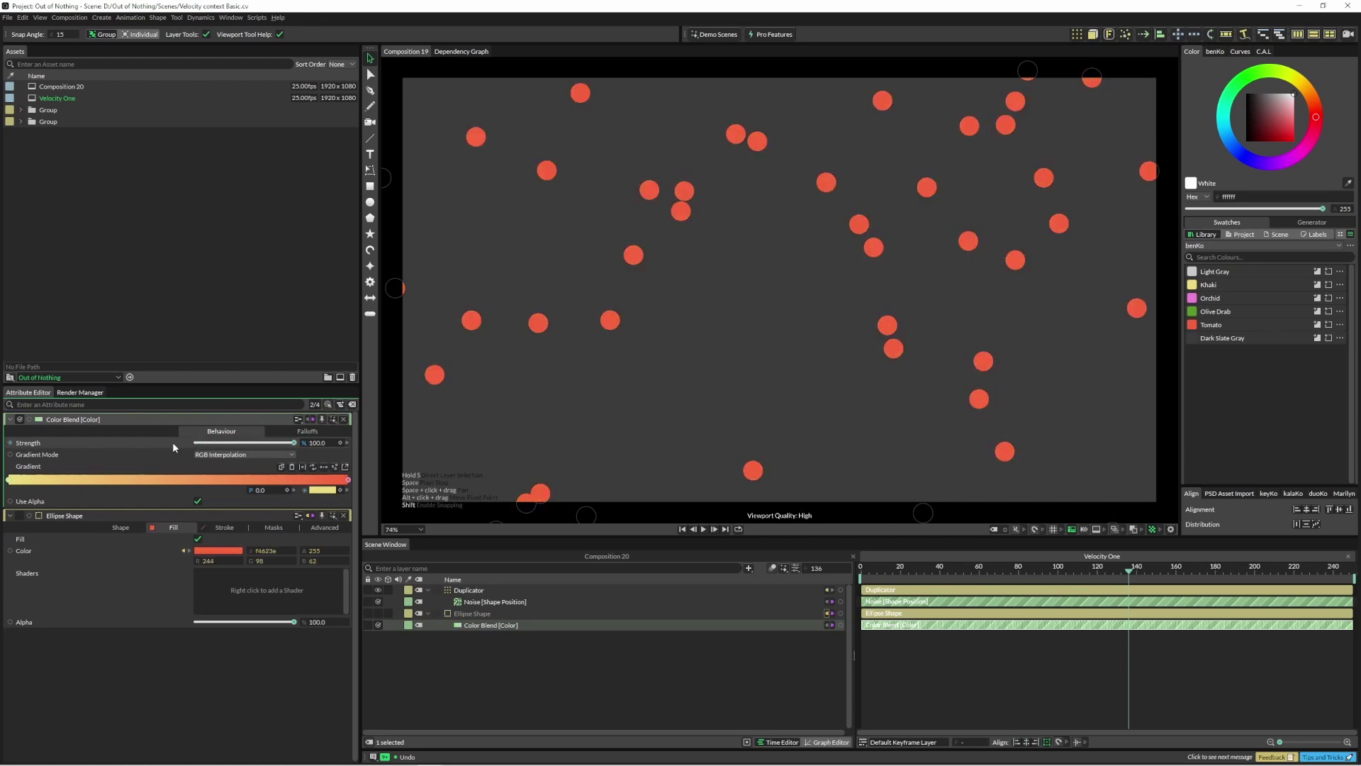
Step: Add a Number Range behaviour to the Color Blend's Strength
right_click(172, 441)
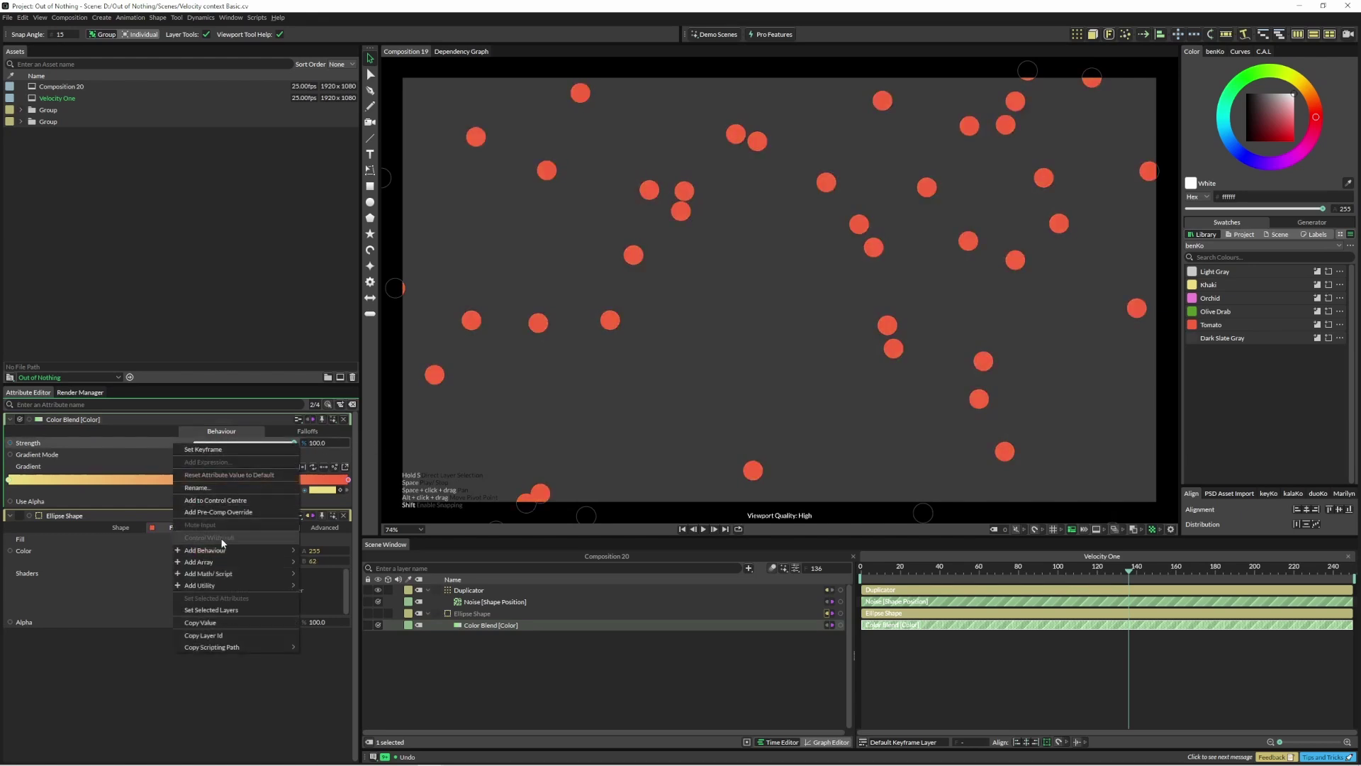
mouse_move(229, 583)
mouse_move(235, 552)
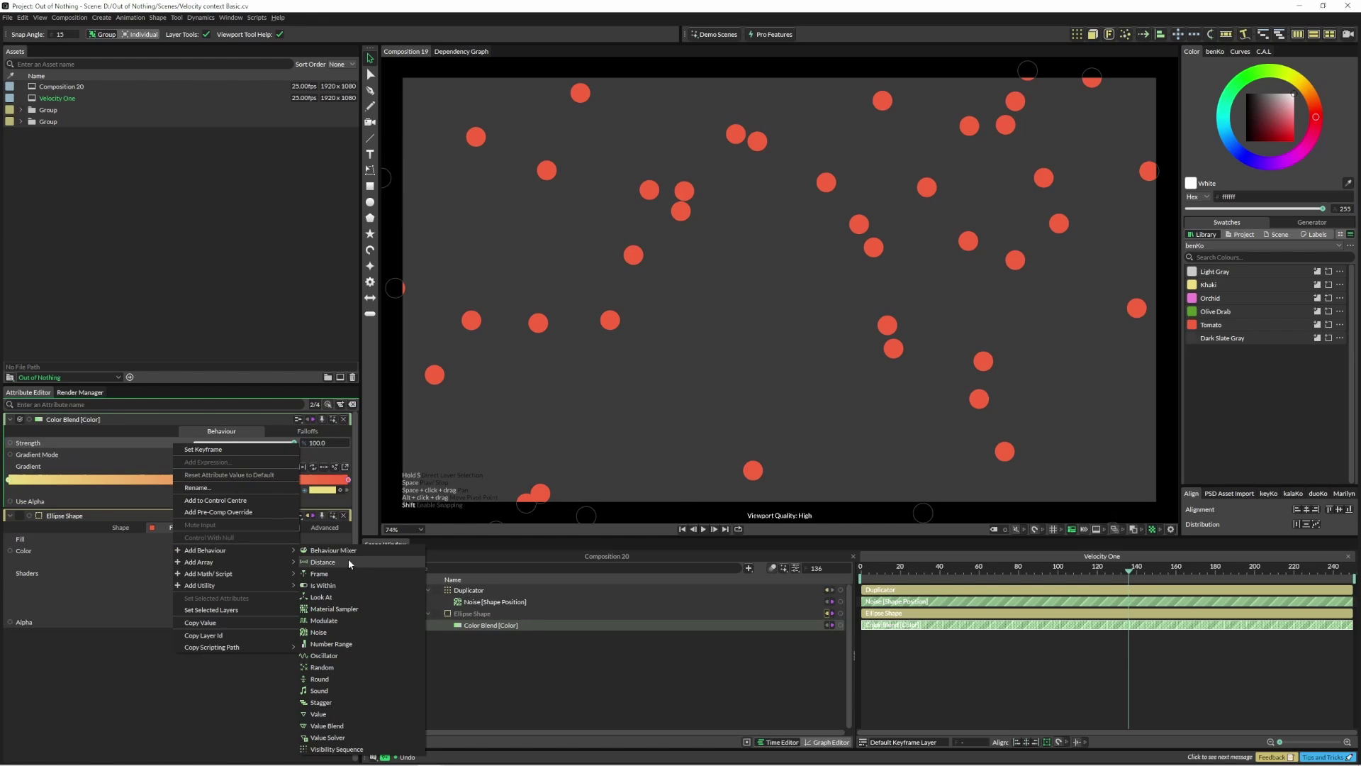
click(362, 644)
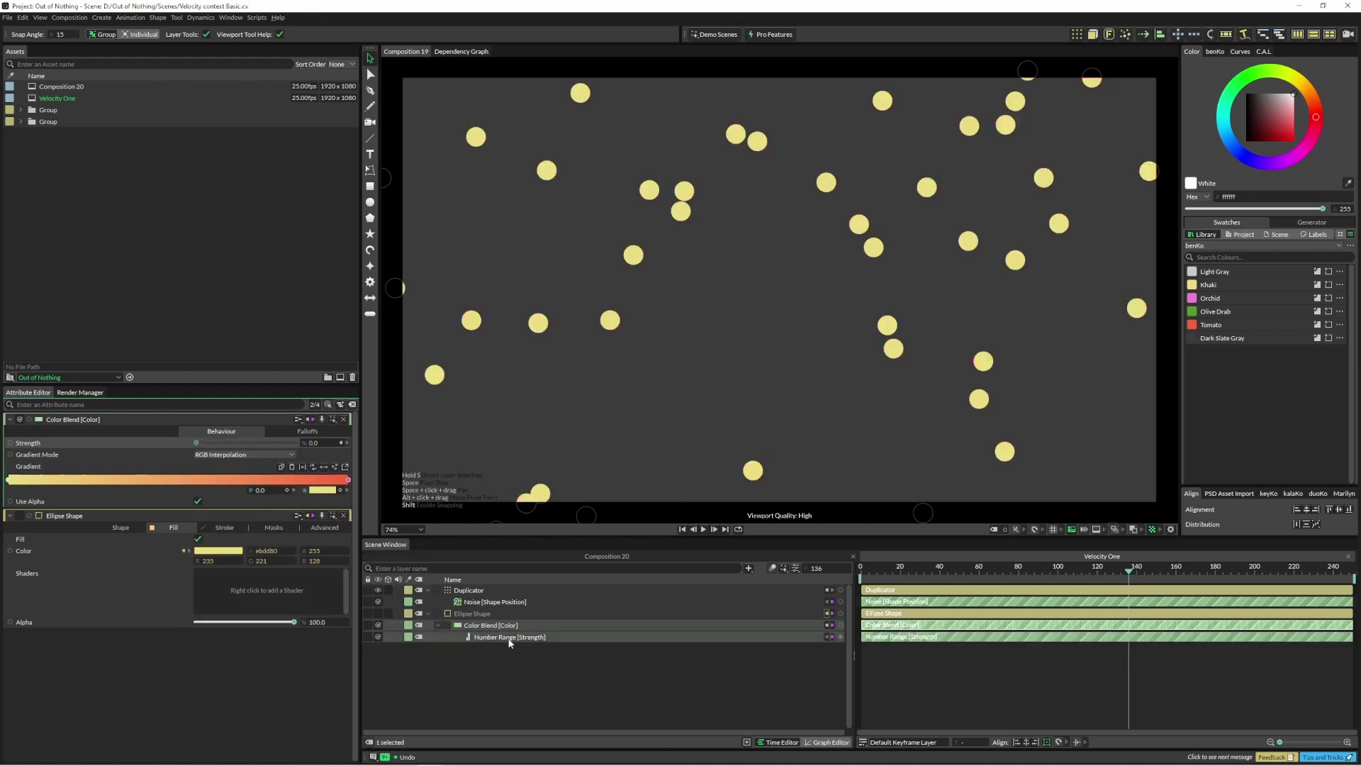
Step: Drive the Number Range Value with a Velocity Magnitude Context utility
click(510, 638)
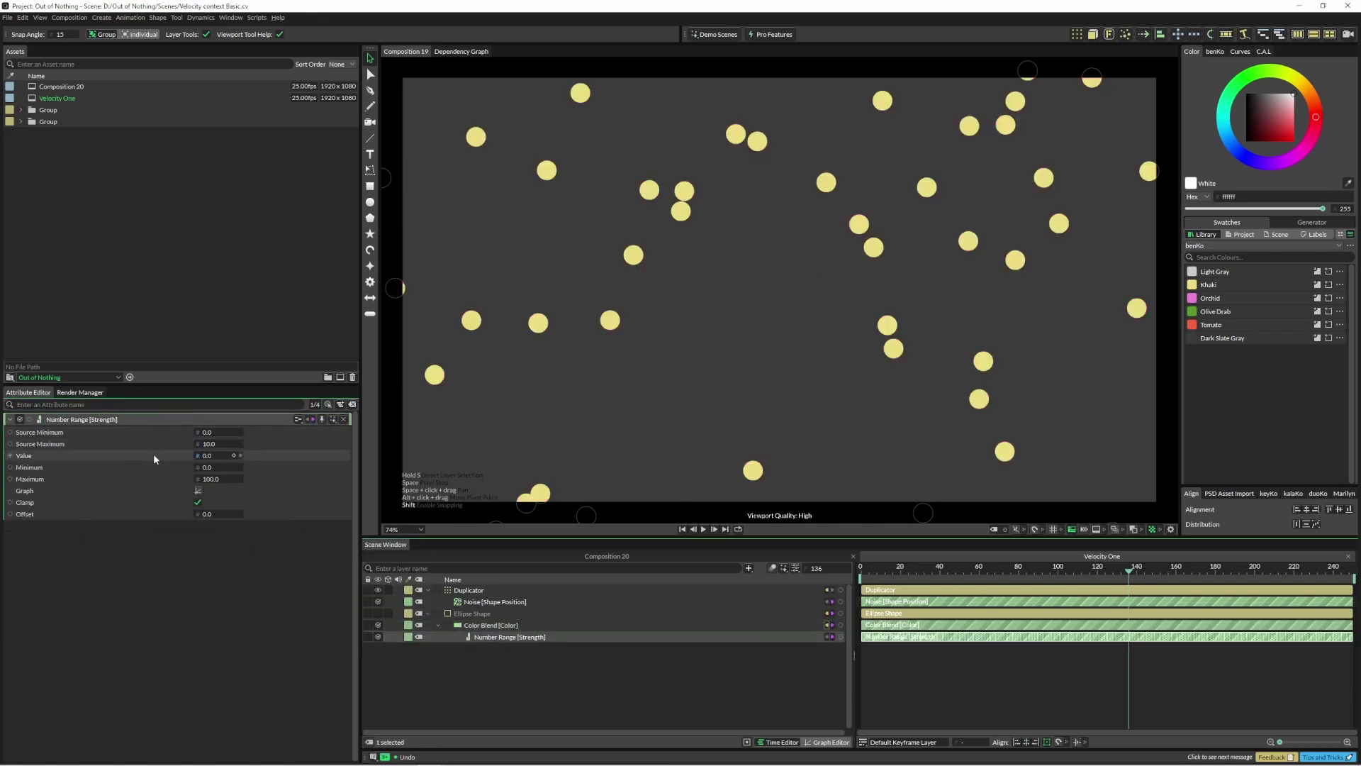
right_click(90, 457)
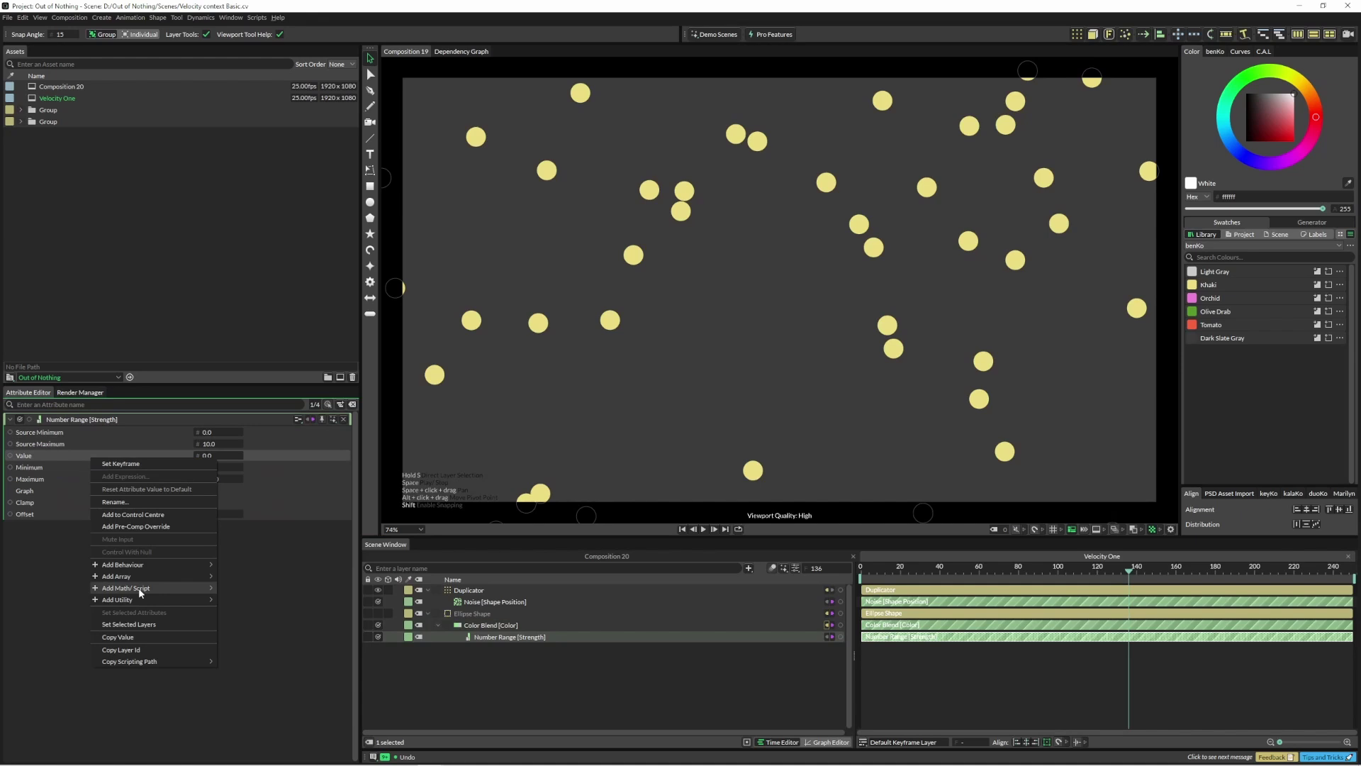
mouse_move(146, 600)
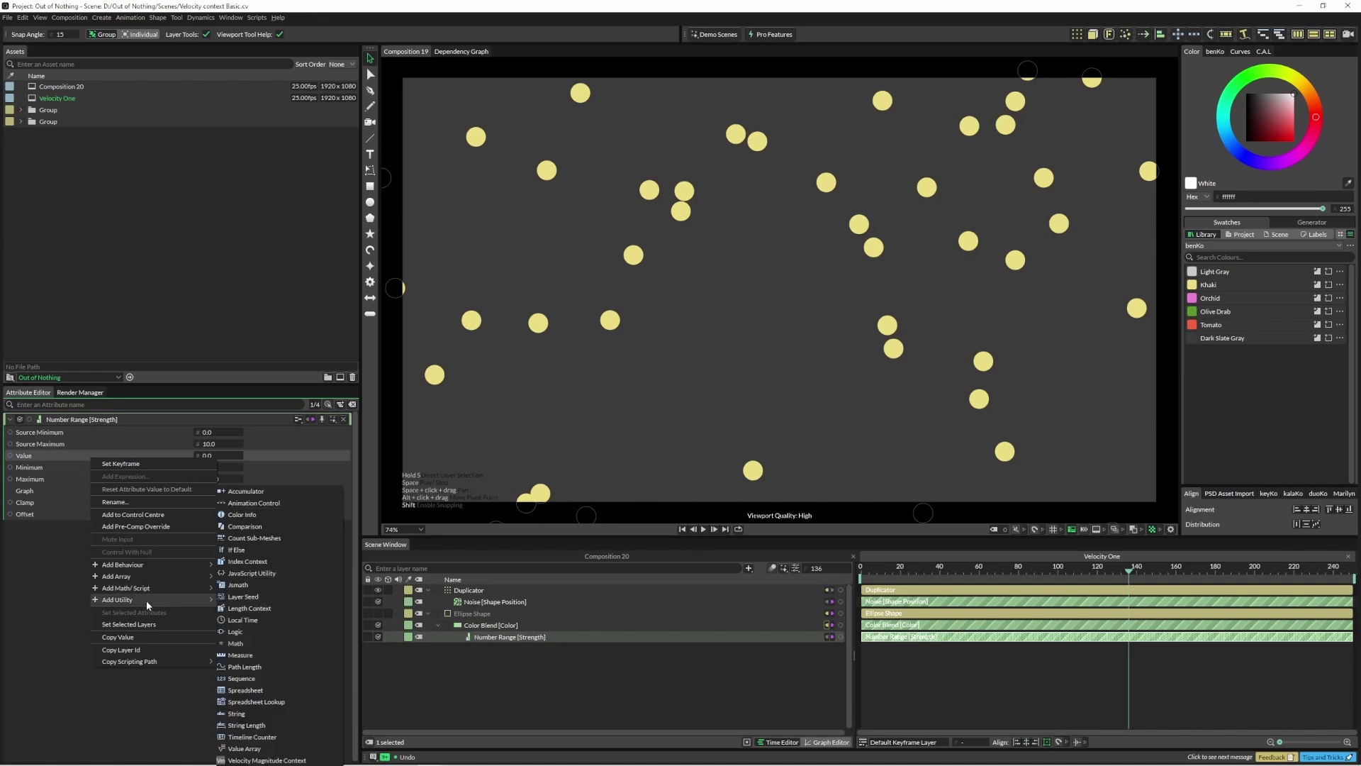
click(293, 760)
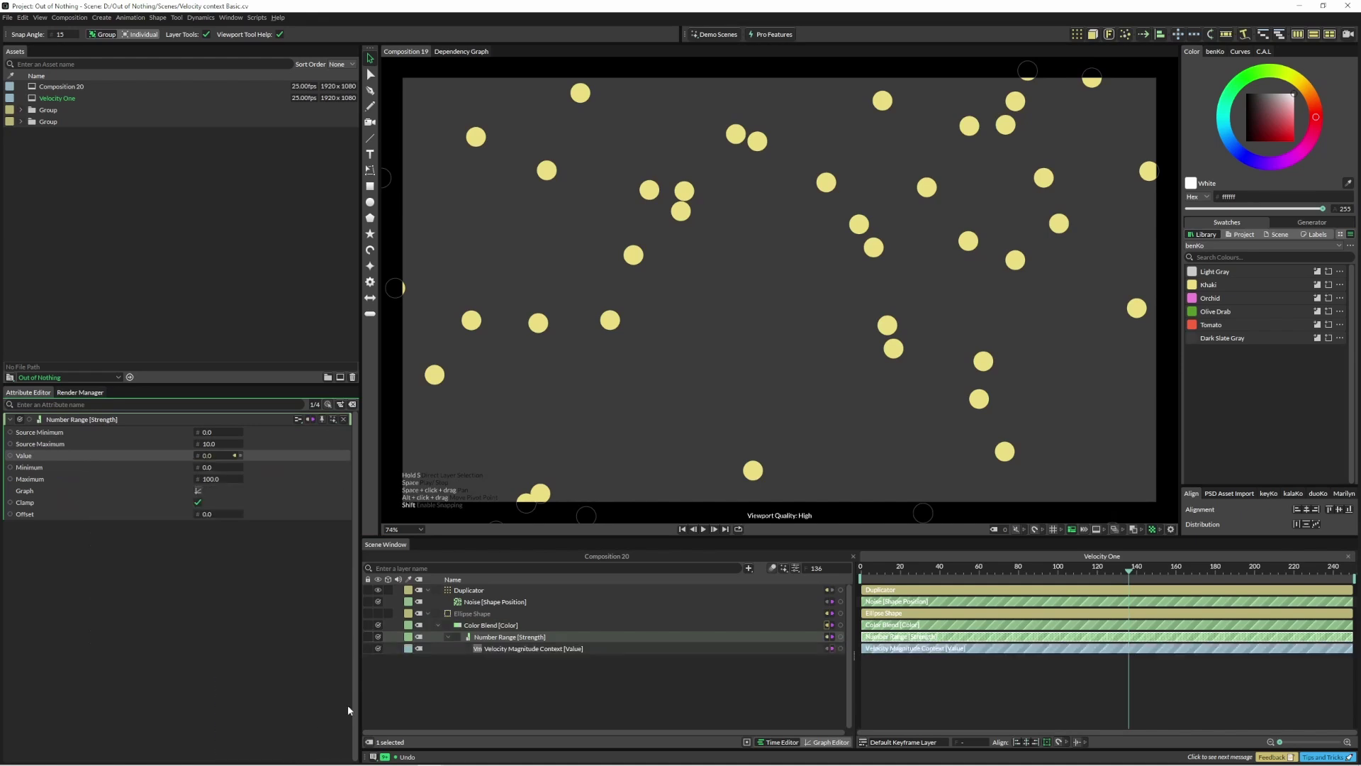
click(495, 687)
Step: Preview the colours and set the Number Range Source Maximum to 50
key(space)
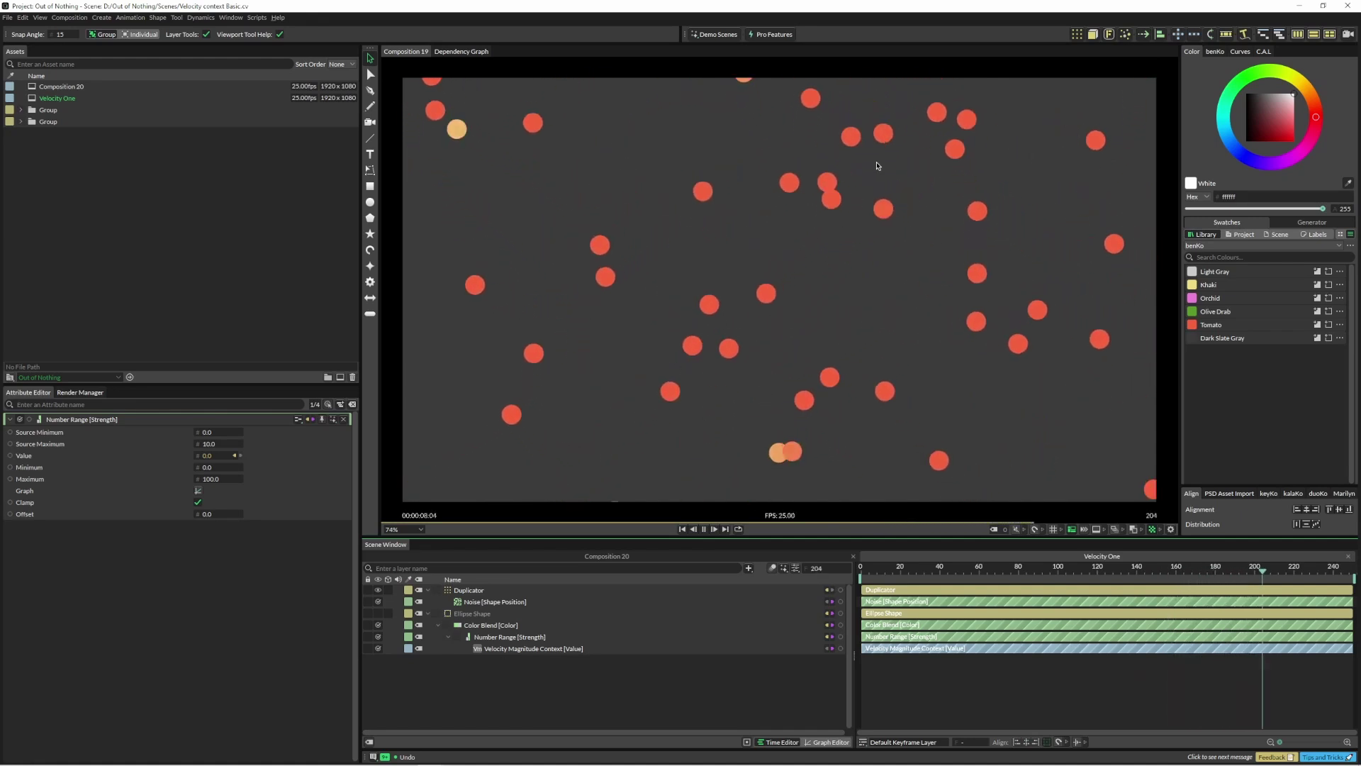
key(space)
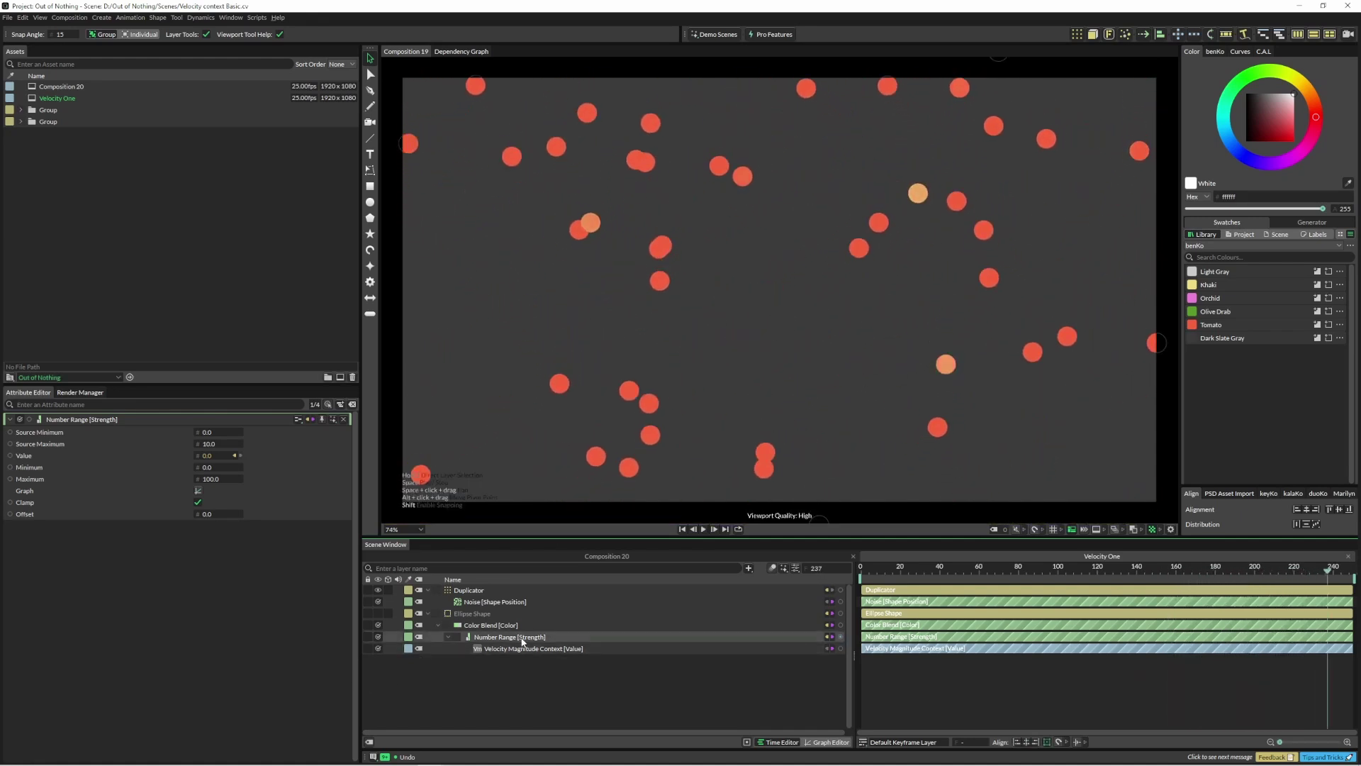
click(494, 638)
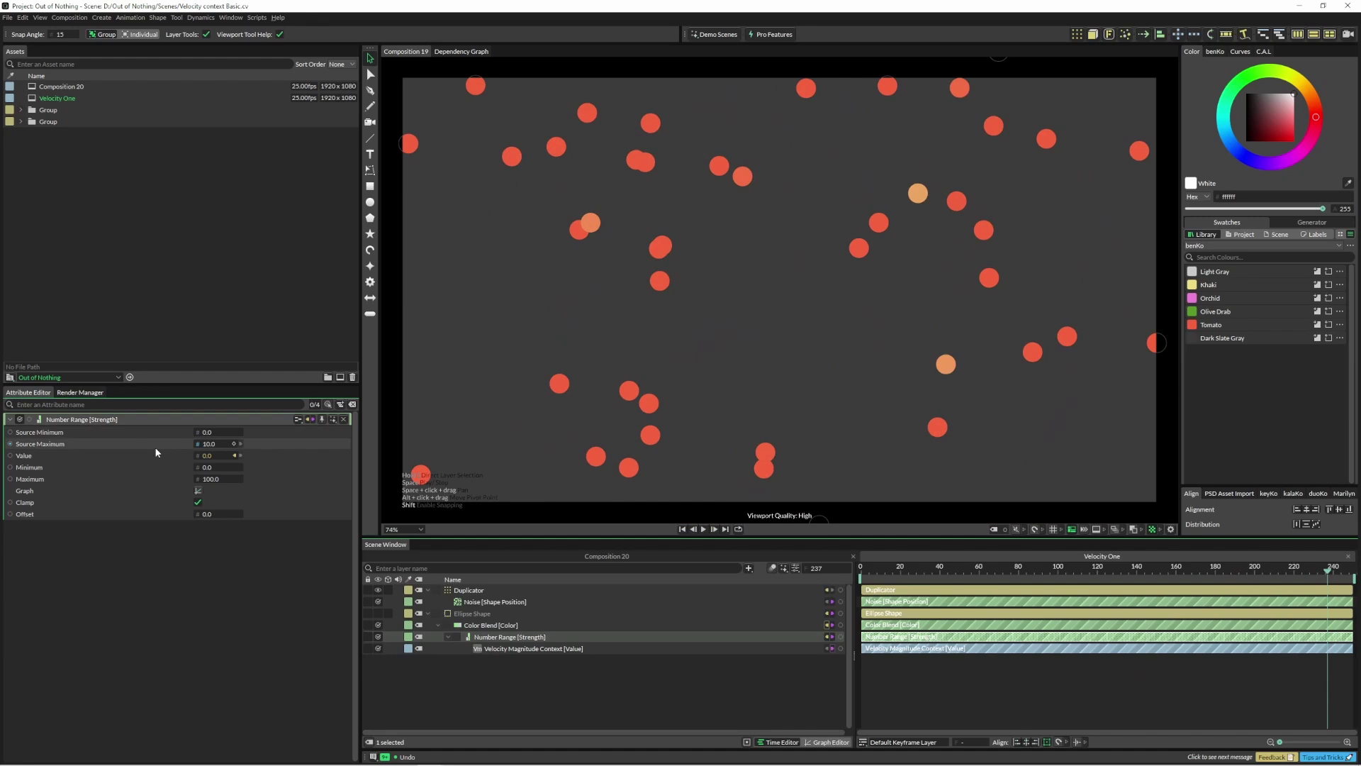
click(210, 450)
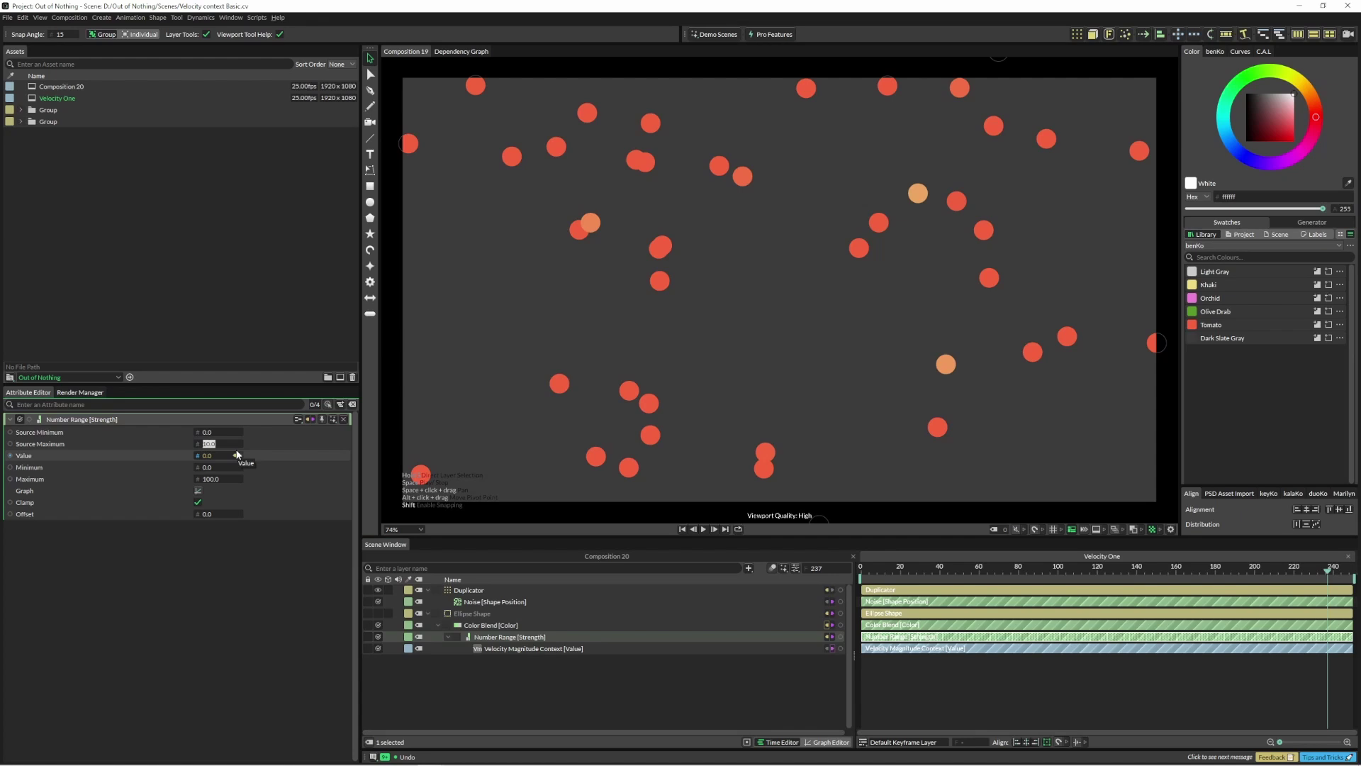
text(50)
key(Return)
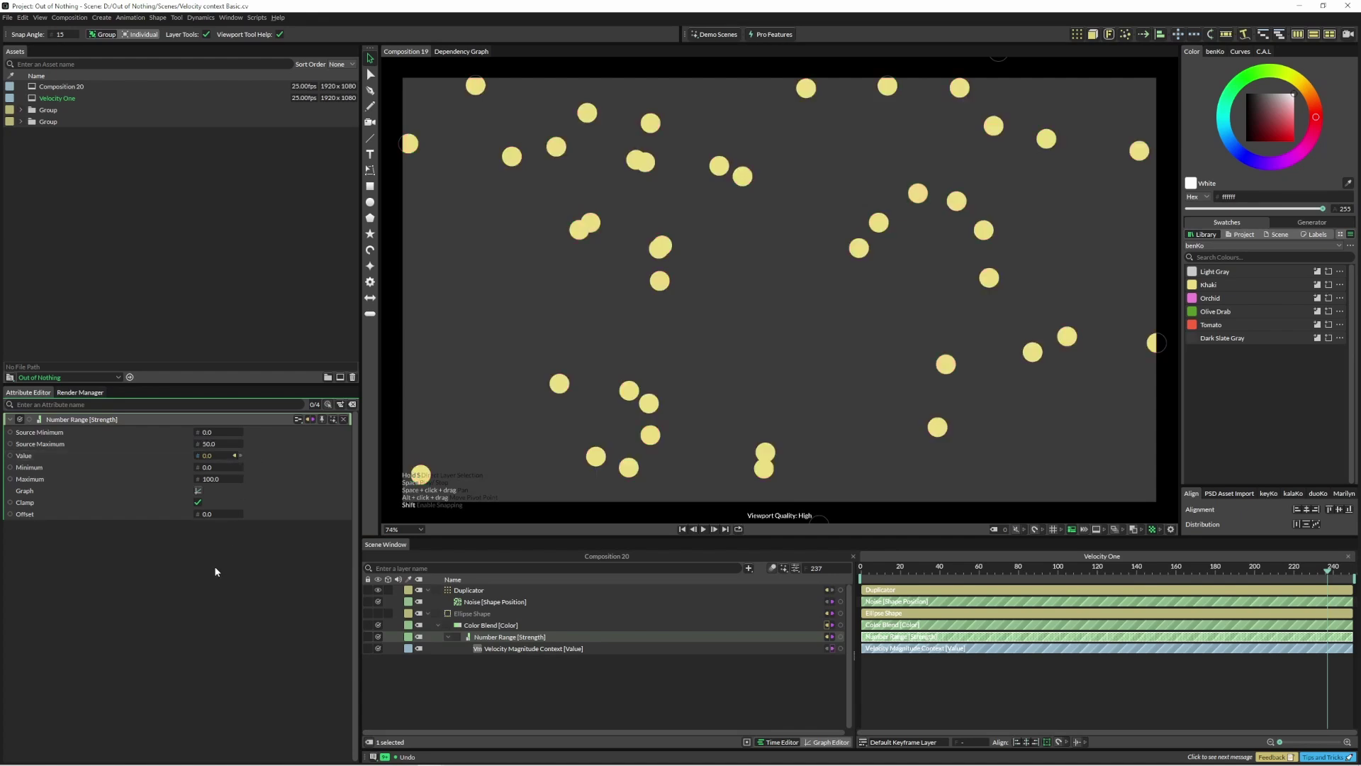
Step: Lower Source Maximum to 30 and replay to check the khaki-to-red shading
key(space)
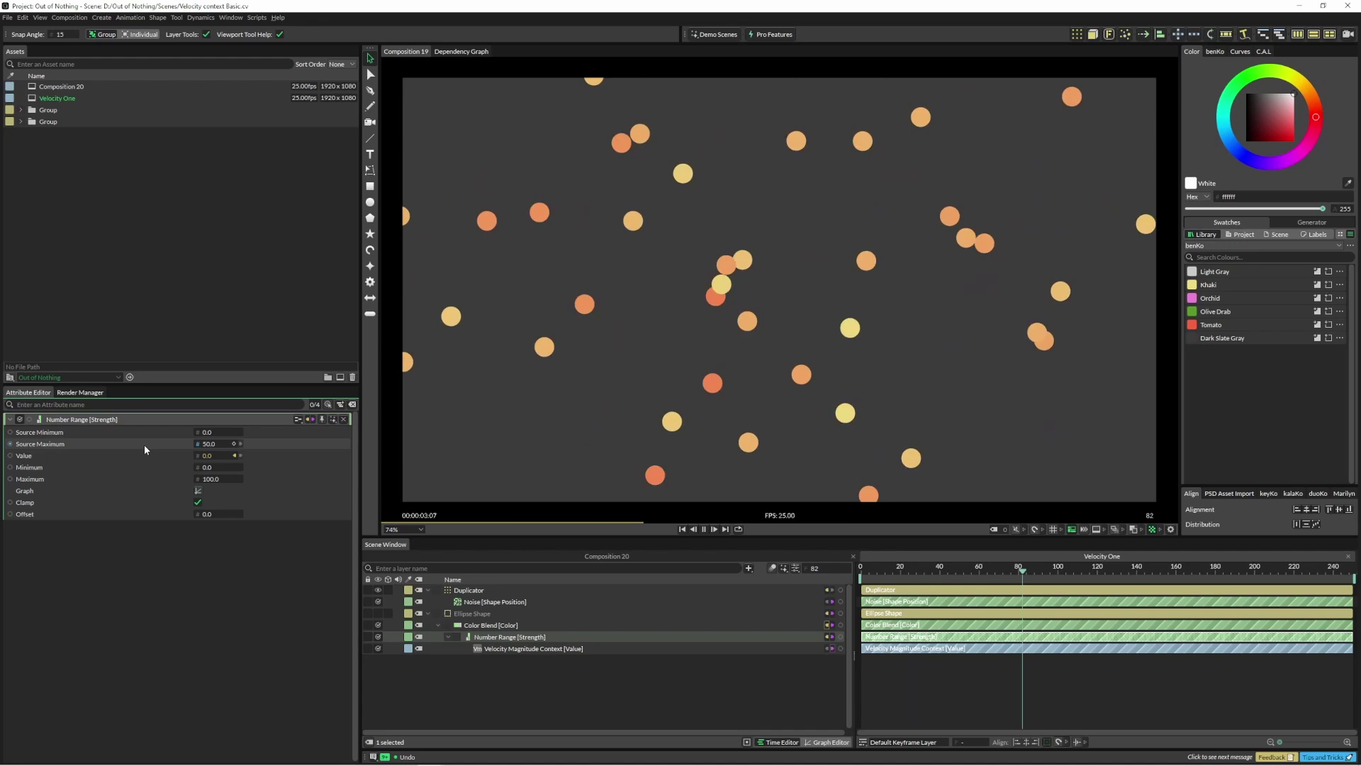
key(space)
text(30)
key(Return)
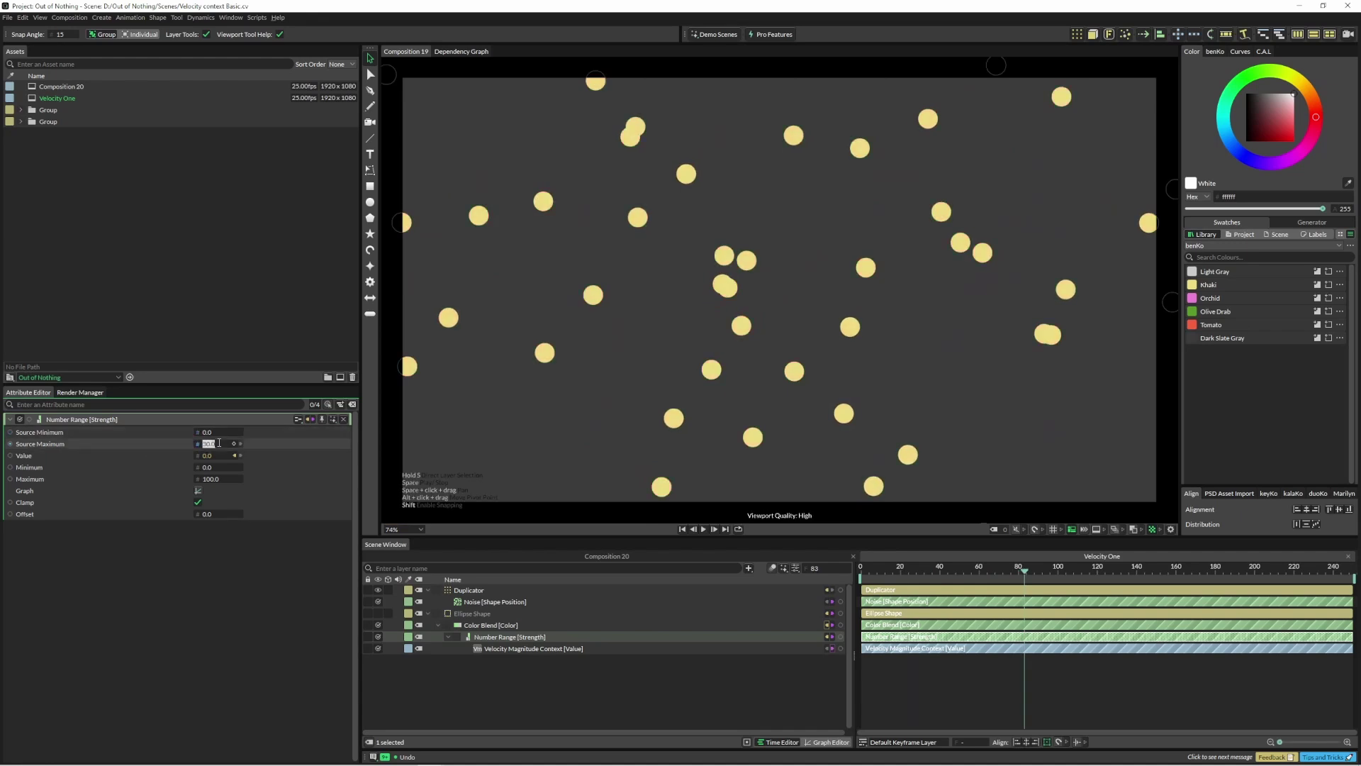
key(space)
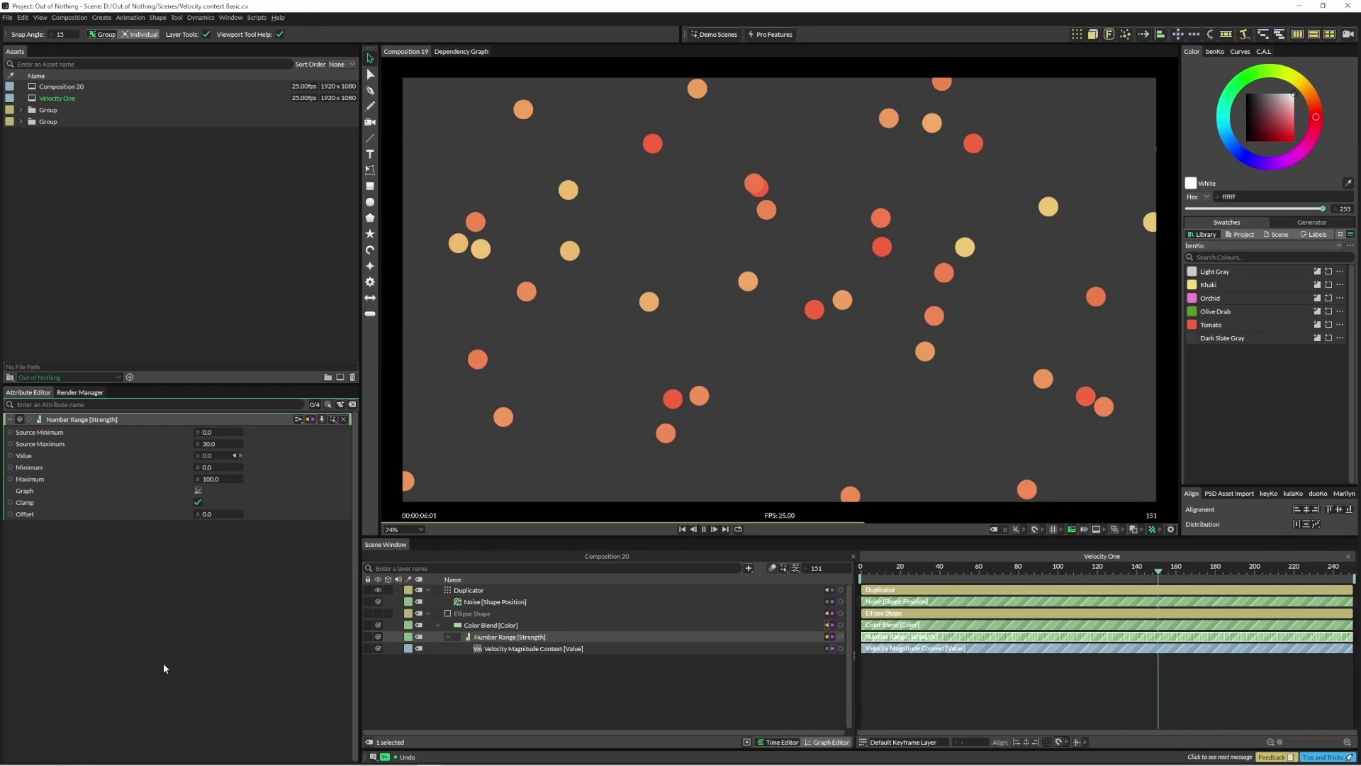
key(space)
Step: Try a preset shape on the range's response curve graph, then preview the animation
click(198, 501)
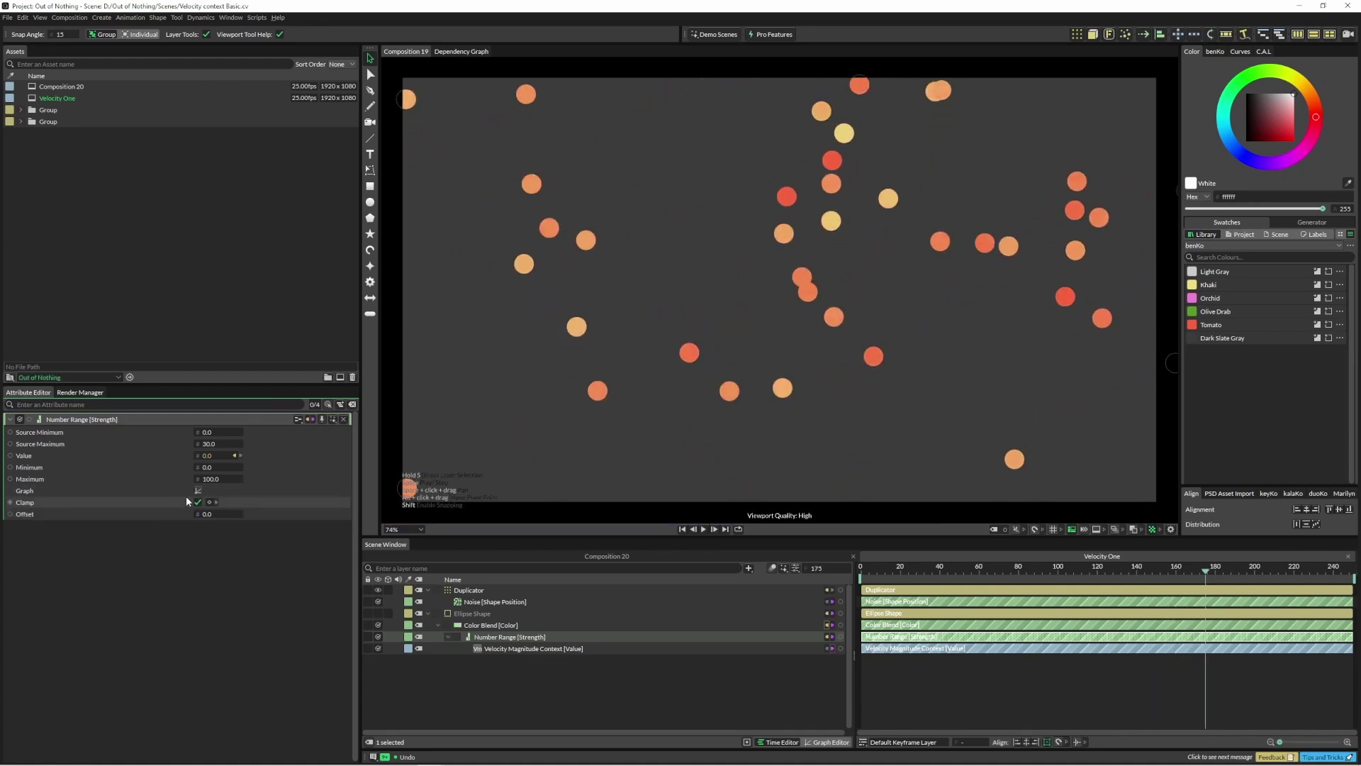
click(198, 491)
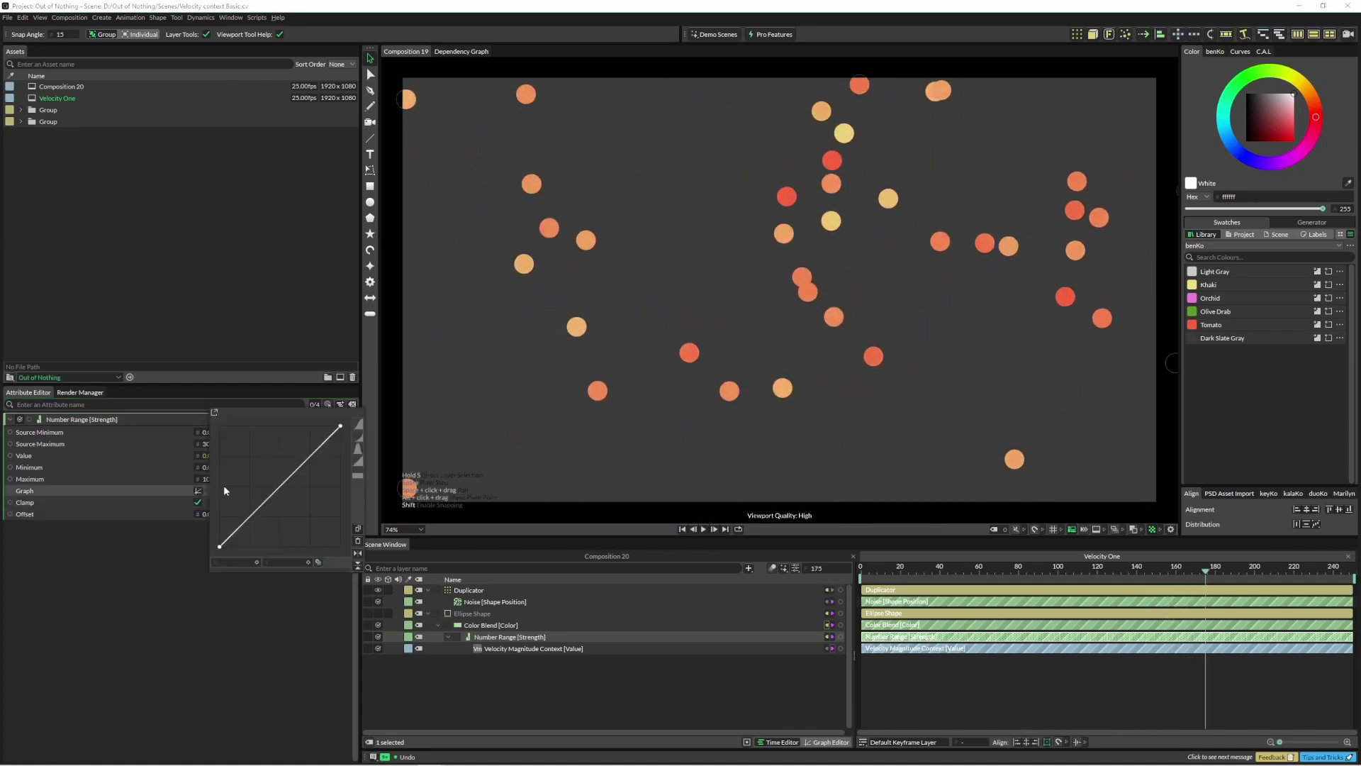
click(359, 424)
click(224, 638)
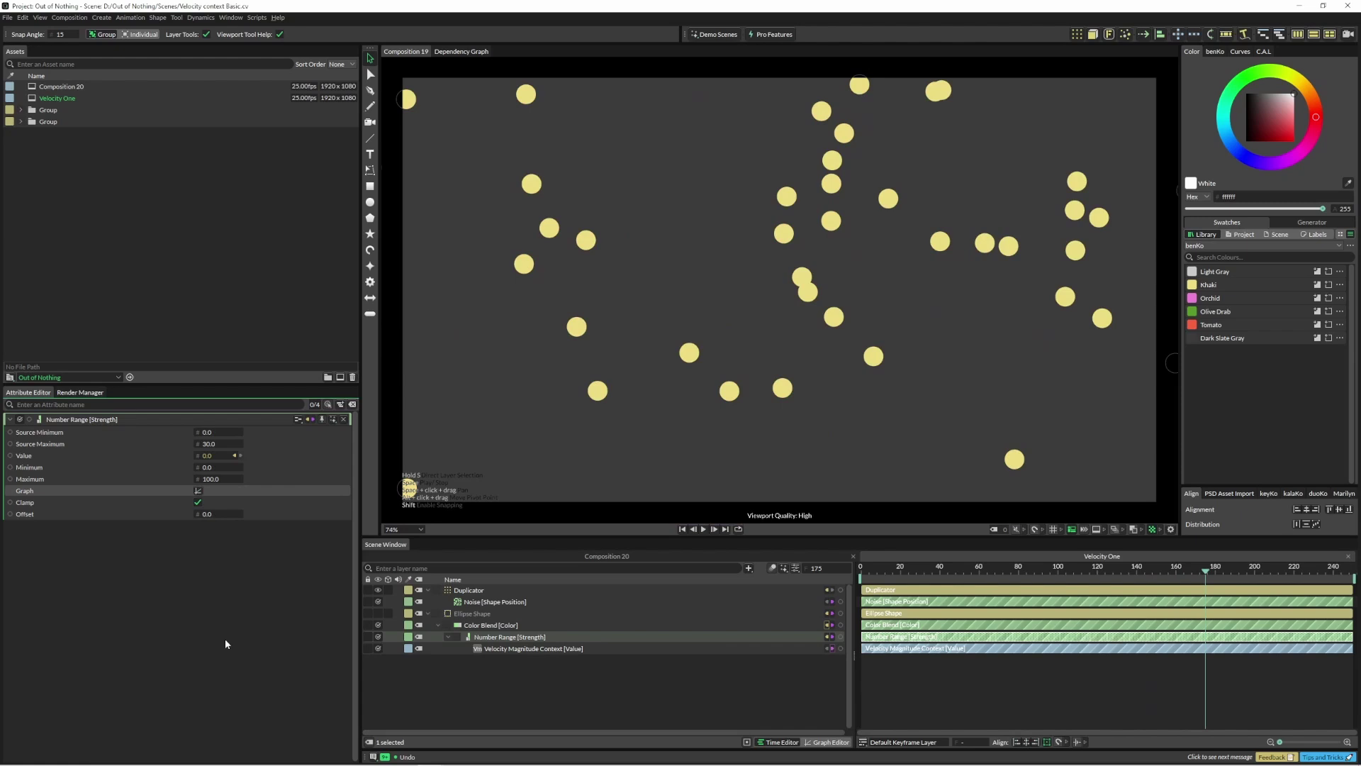
key(space)
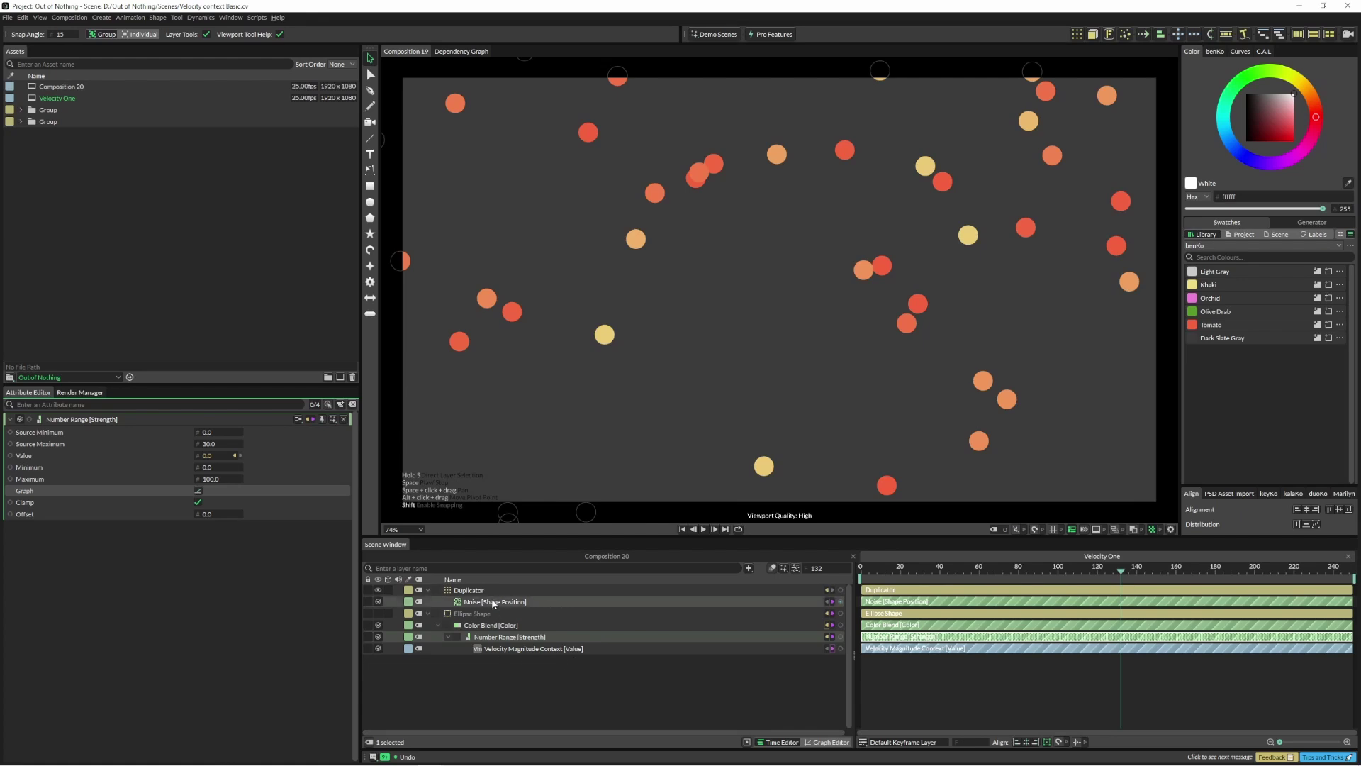
Step: Add a Number Range behaviour to the Duplicator's Shape Scale
click(469, 590)
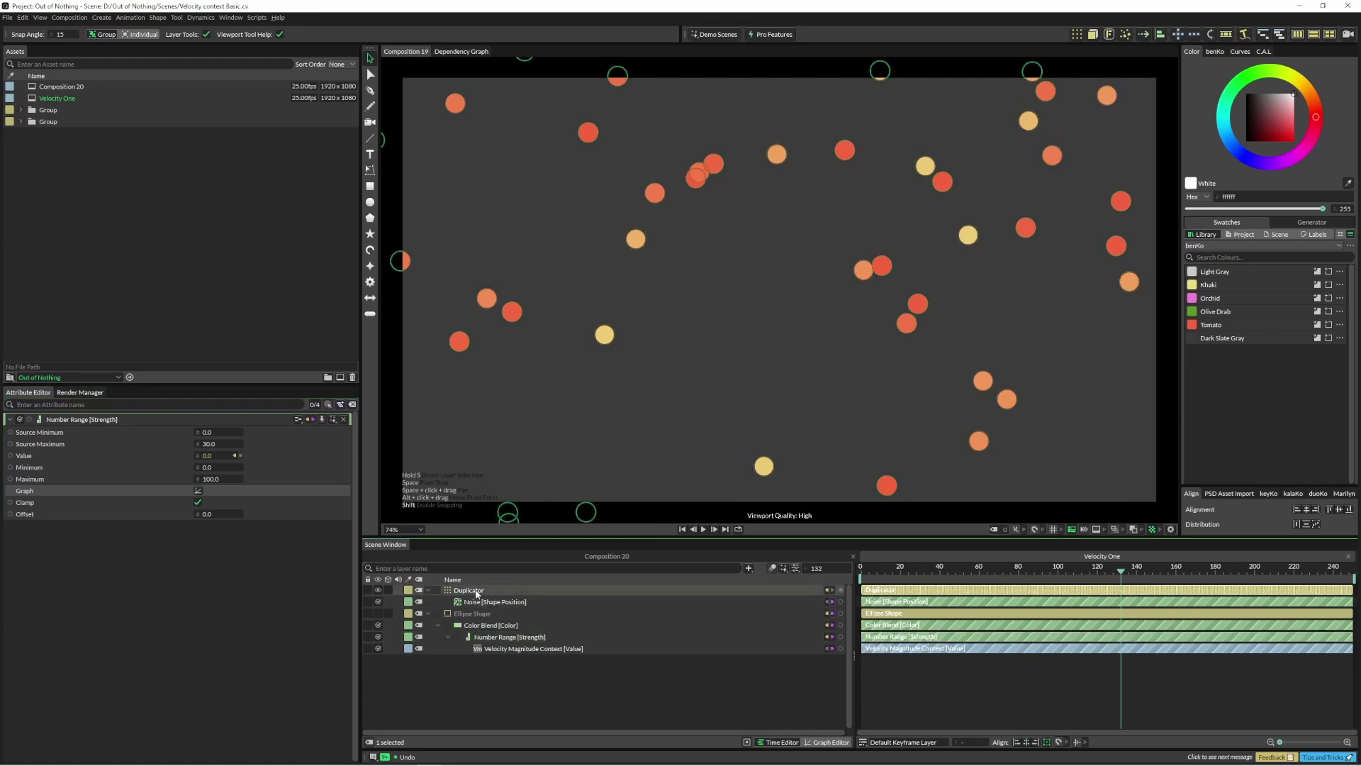
scroll(96, 644, down, 2)
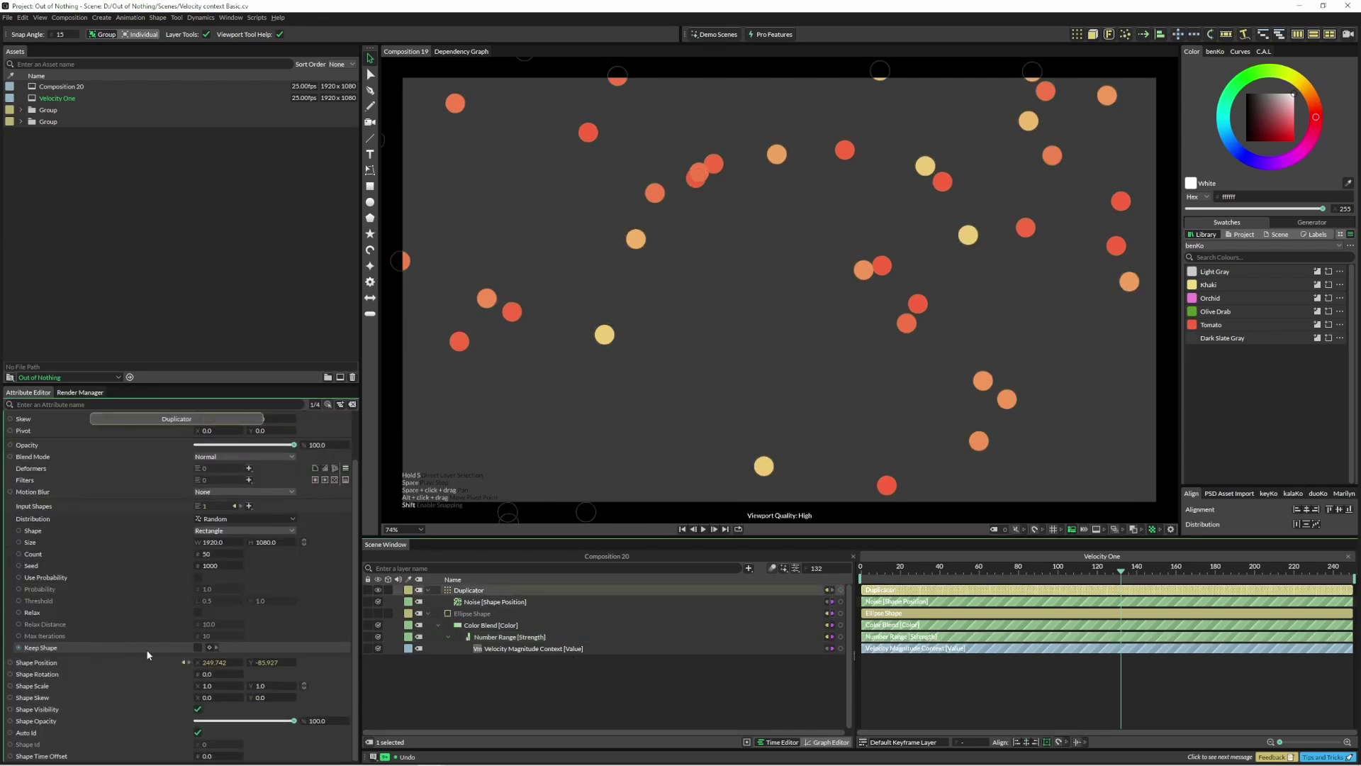
right_click(132, 685)
mouse_move(199, 581)
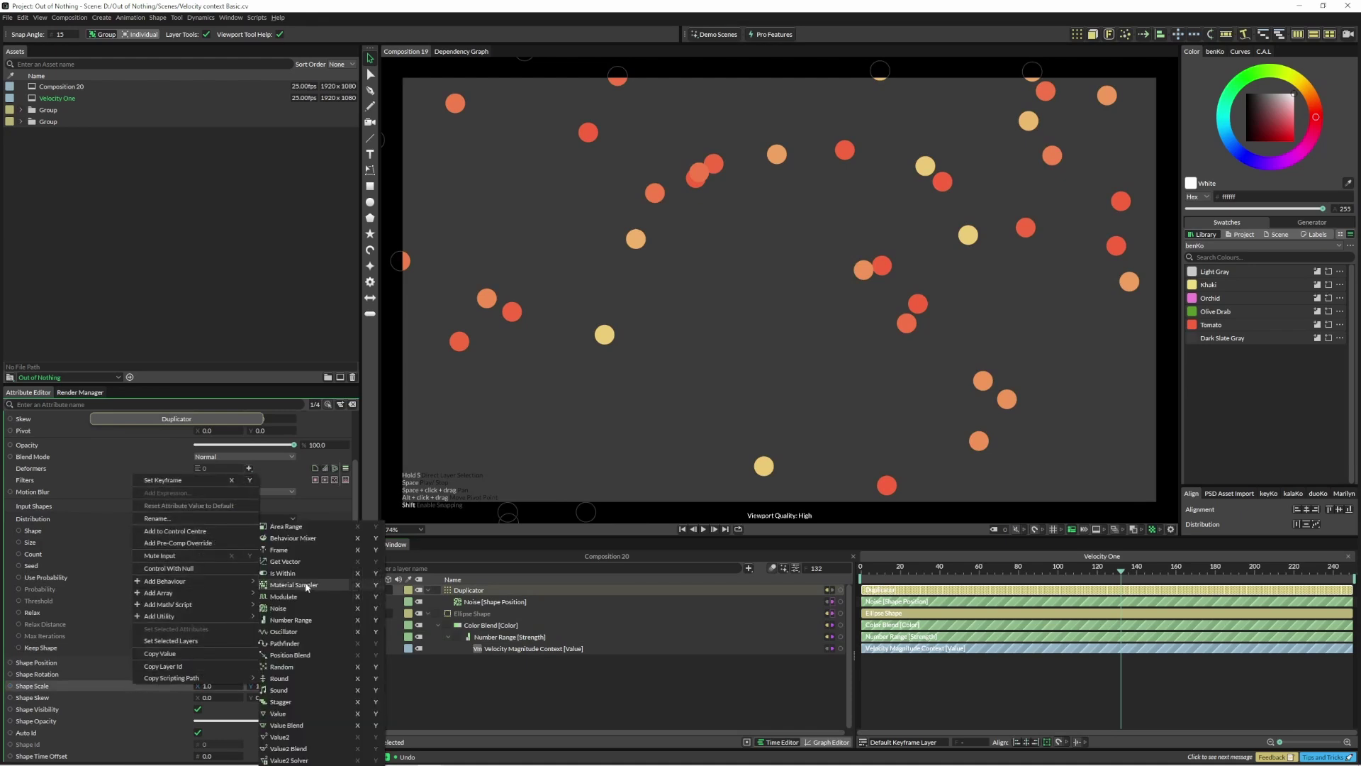
click(323, 618)
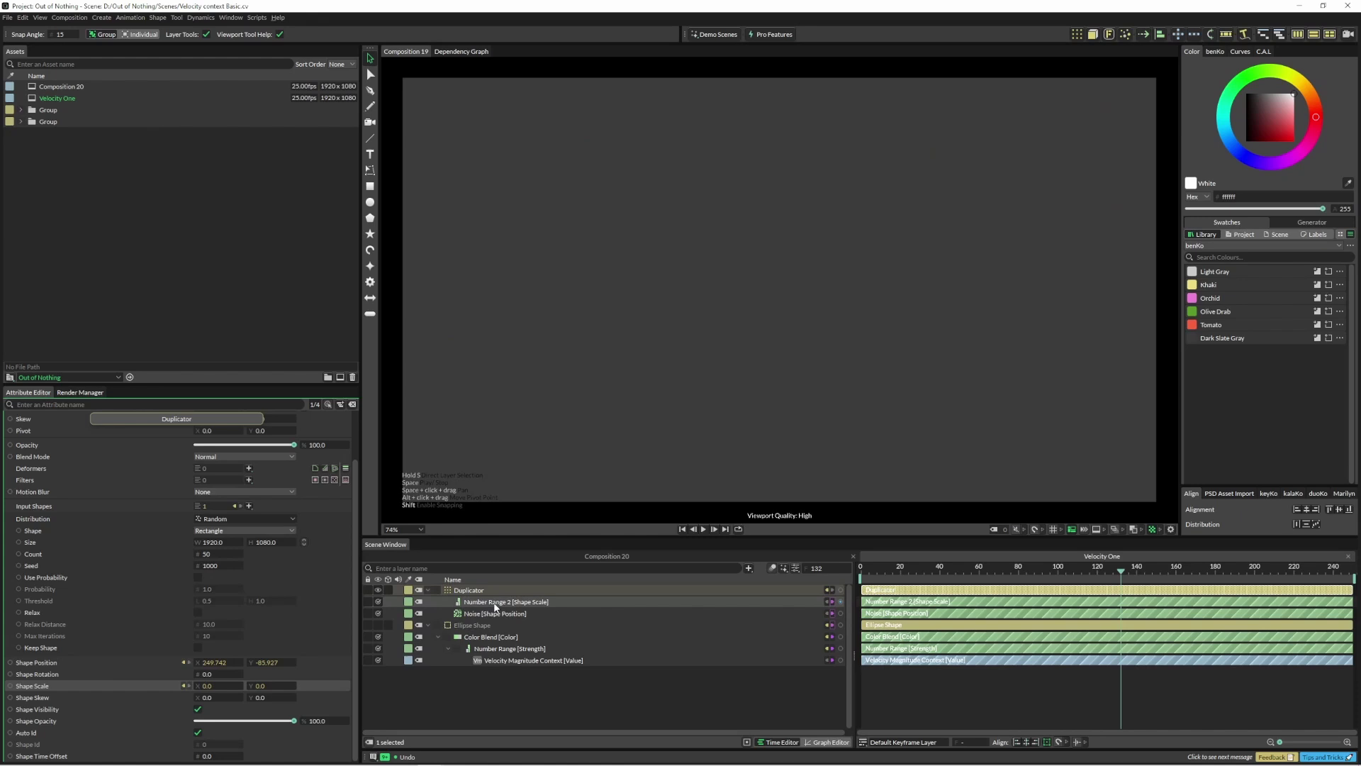
Step: Feed Velocity Magnitude Context into Number Range 2 and set its Minimum 0.2, Maximum 2.0
click(472, 603)
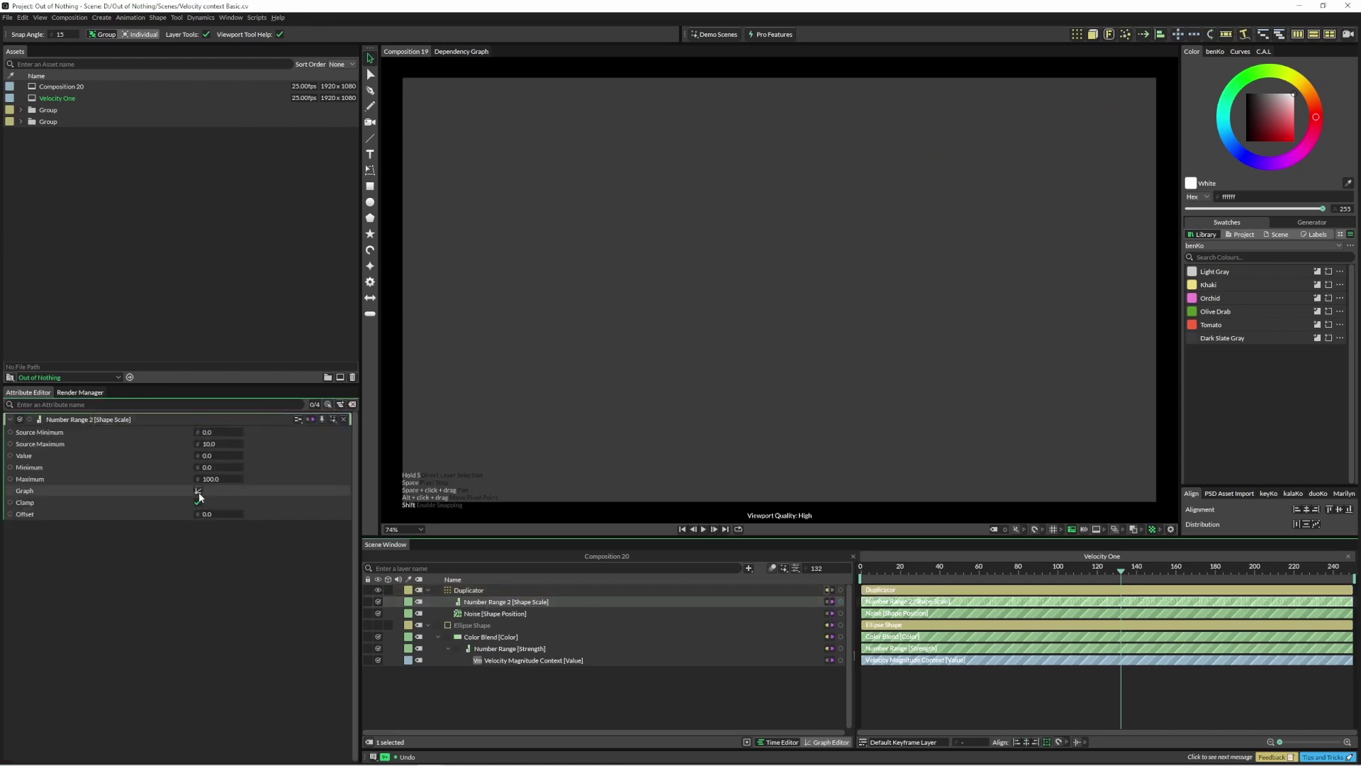
drag(840, 661, 220, 456)
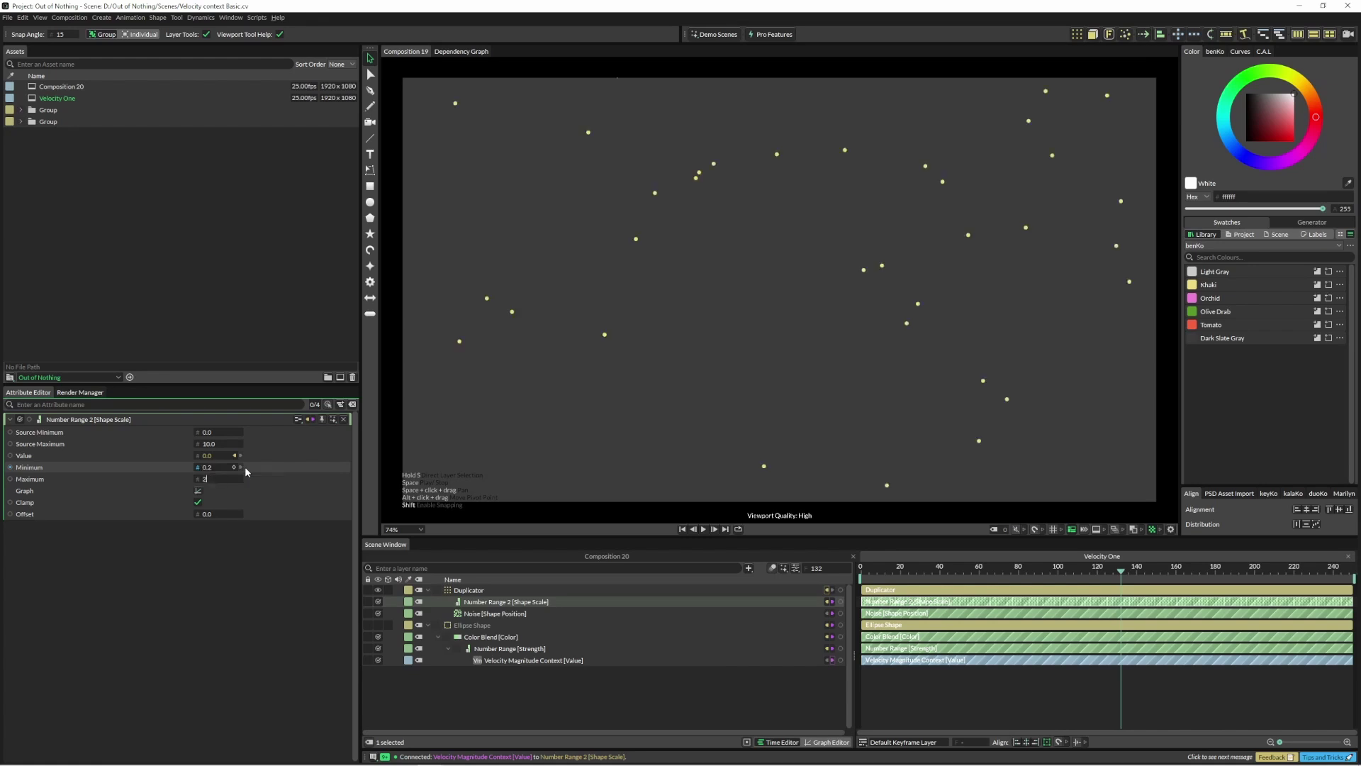
click(186, 579)
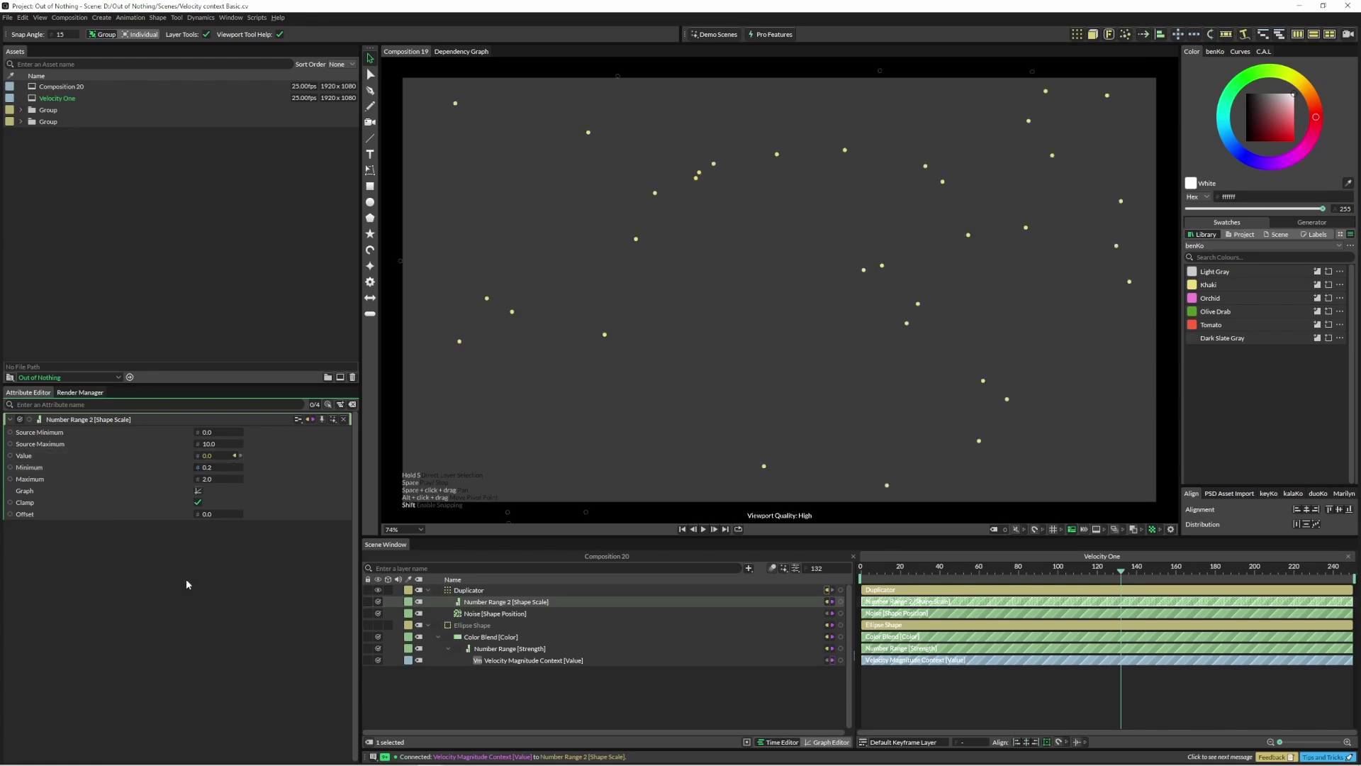
Step: Preview the circle sizes, confirm Number Range 2 Source Maximum of 30, and replay
key(space)
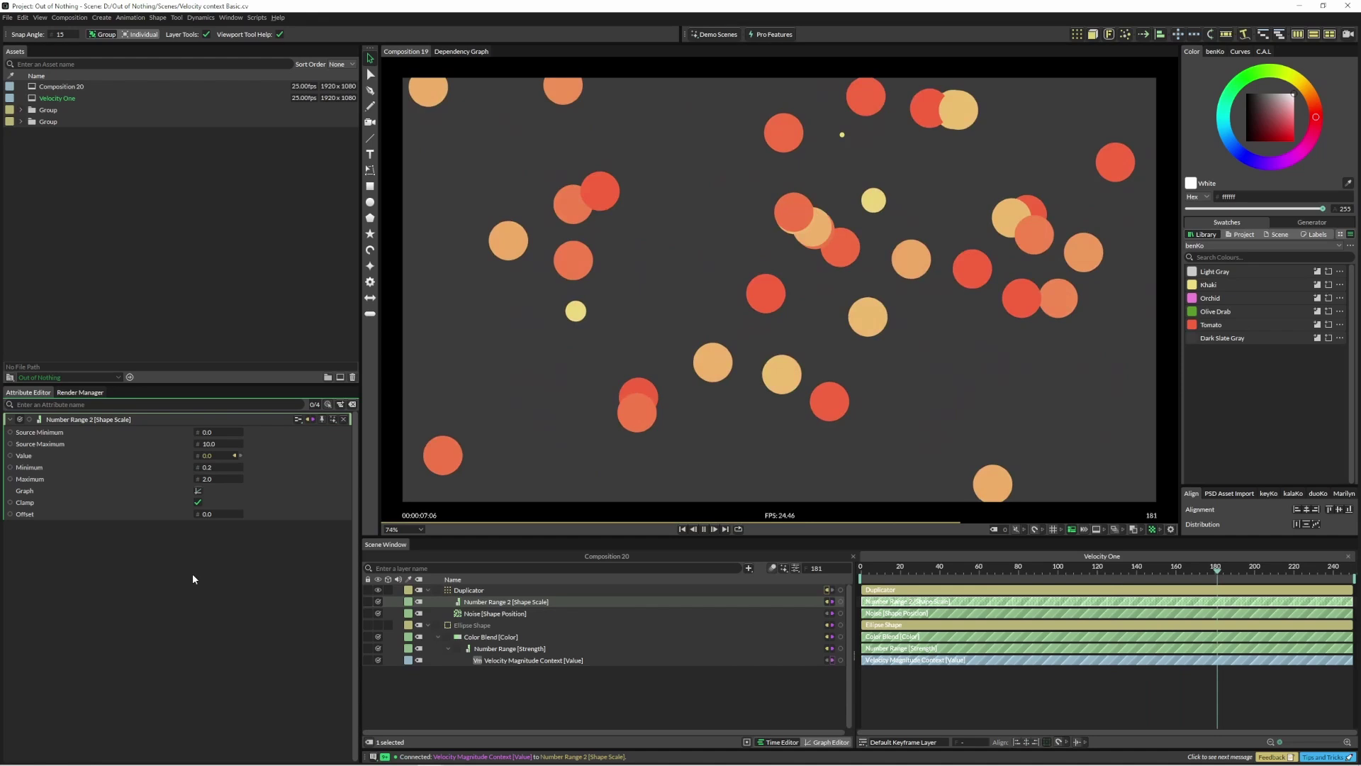
key(space)
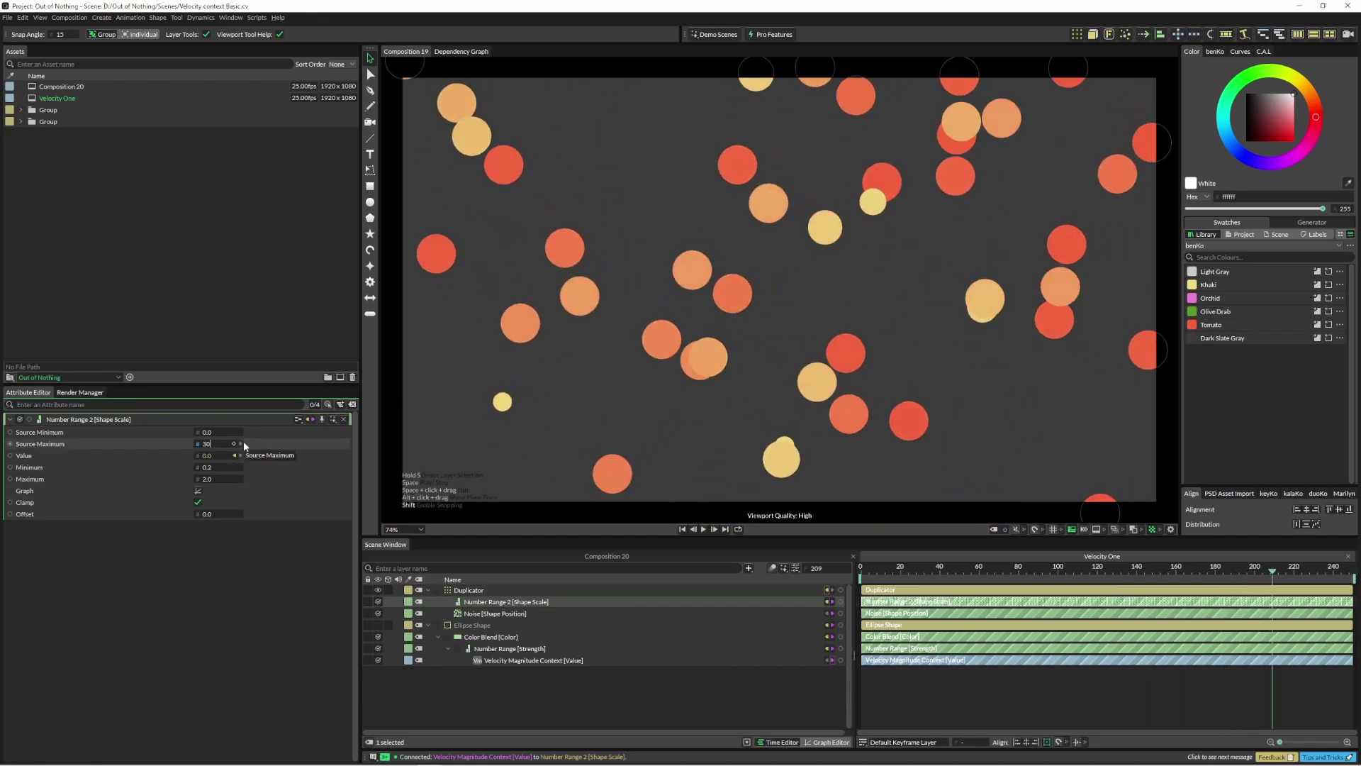
key(Return)
key(space)
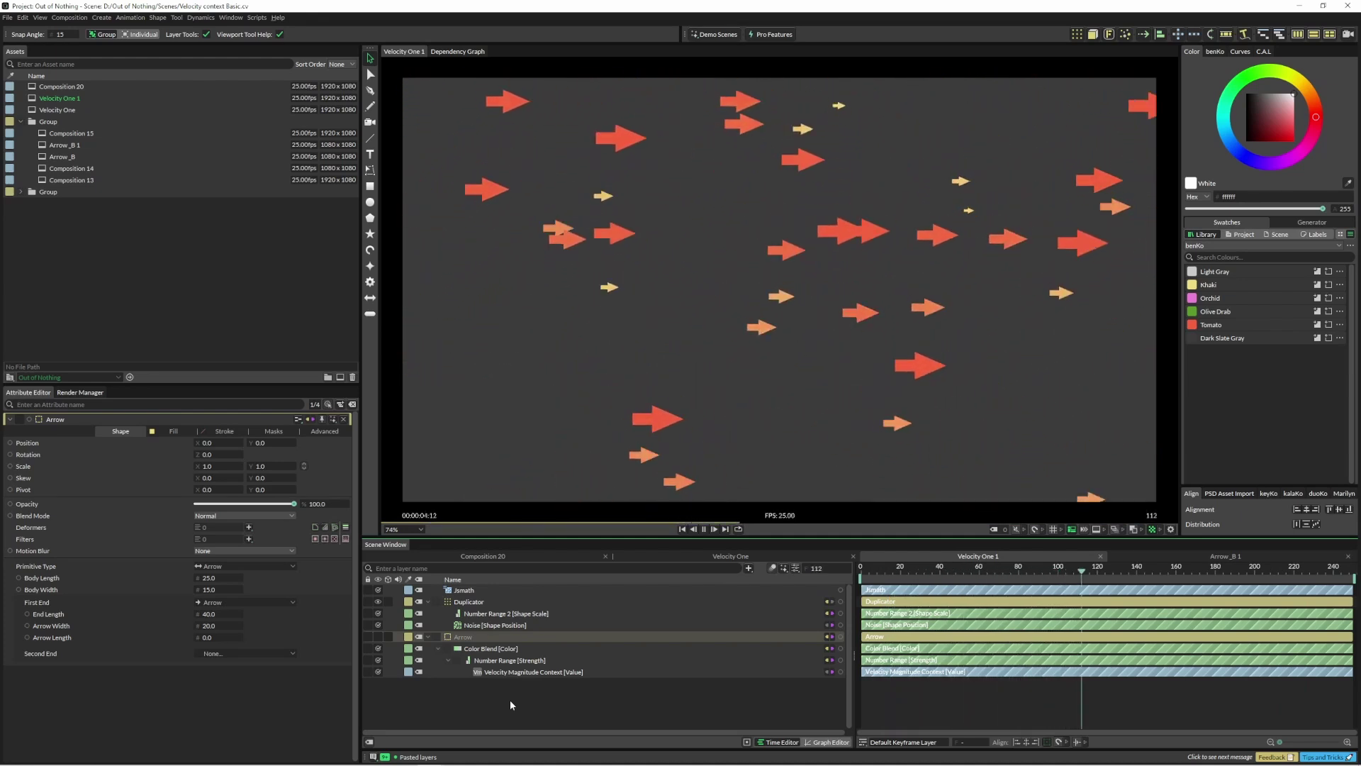
Step: Add a Velocity Context layer to the Velocity One 1 arrow composition
click(749, 568)
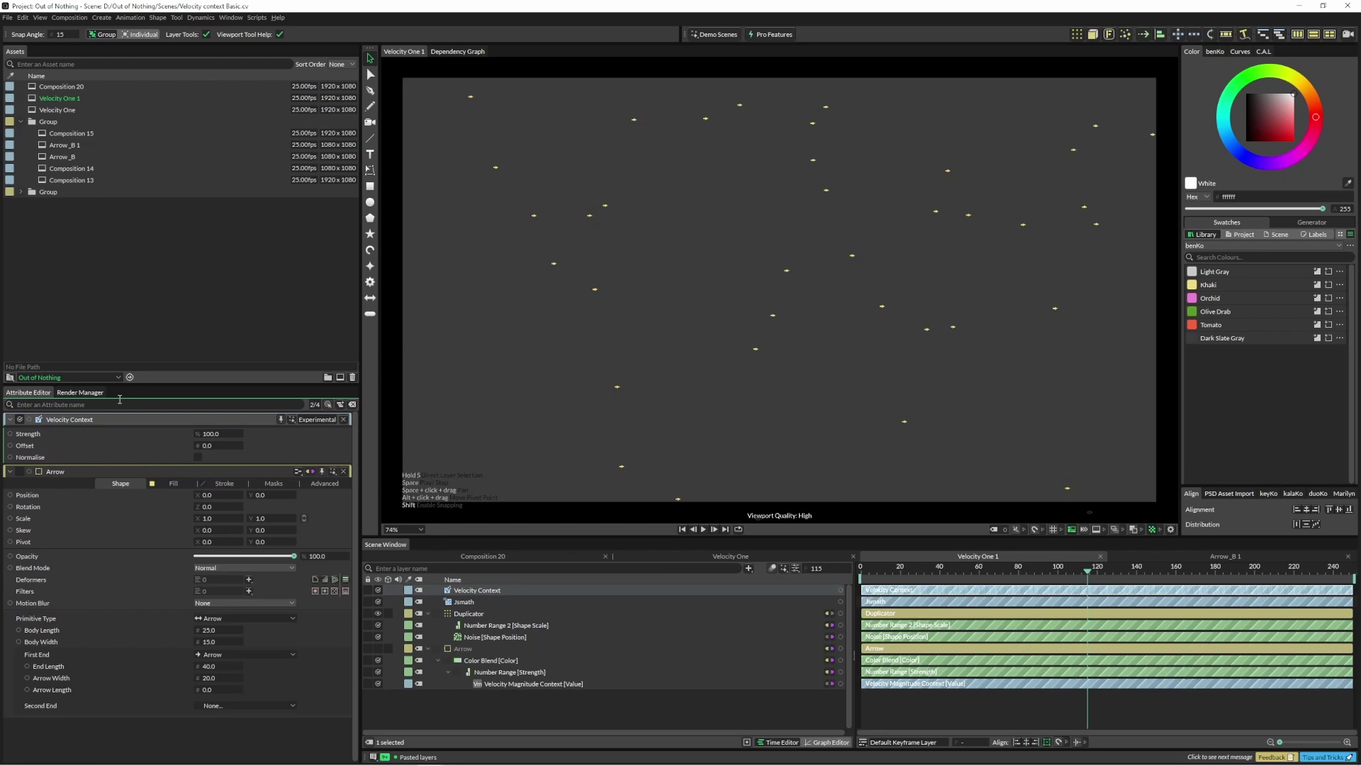
drag(231, 384, 231, 358)
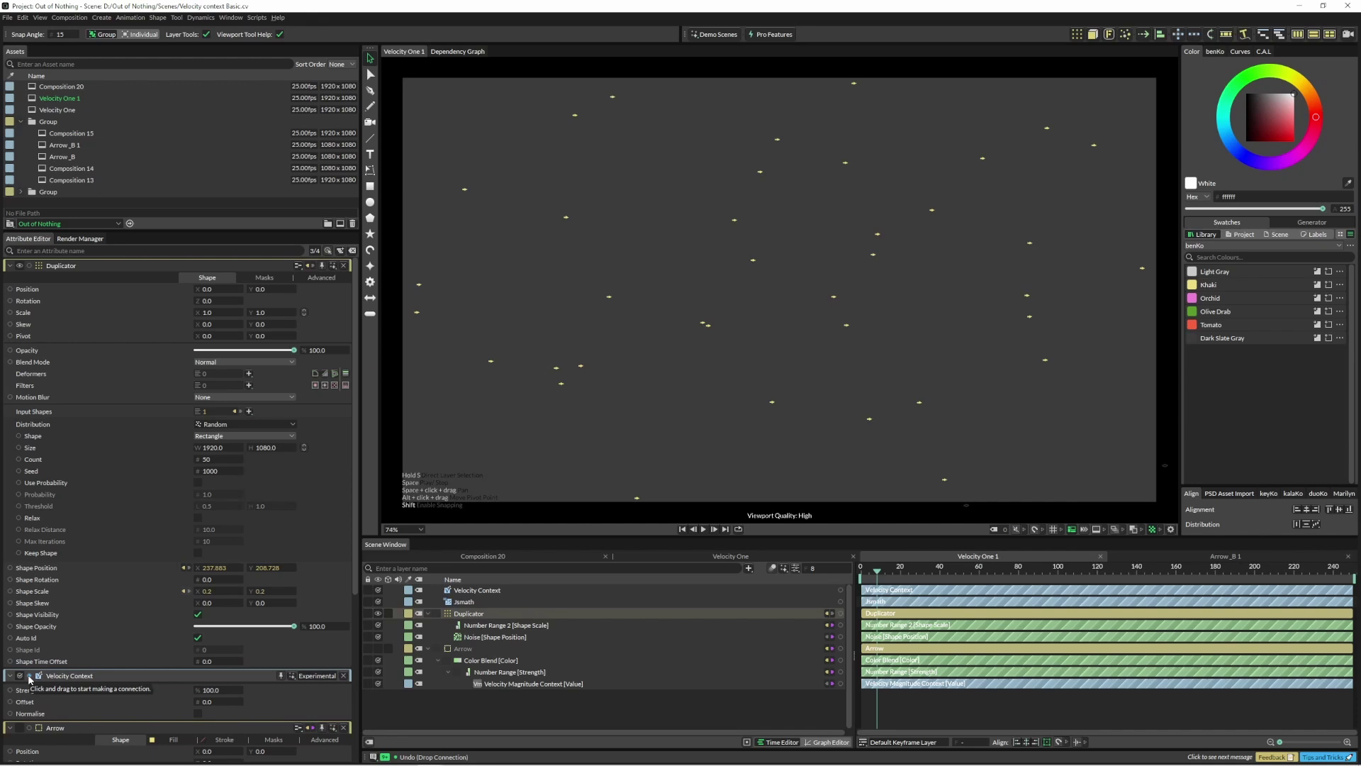
click(759, 571)
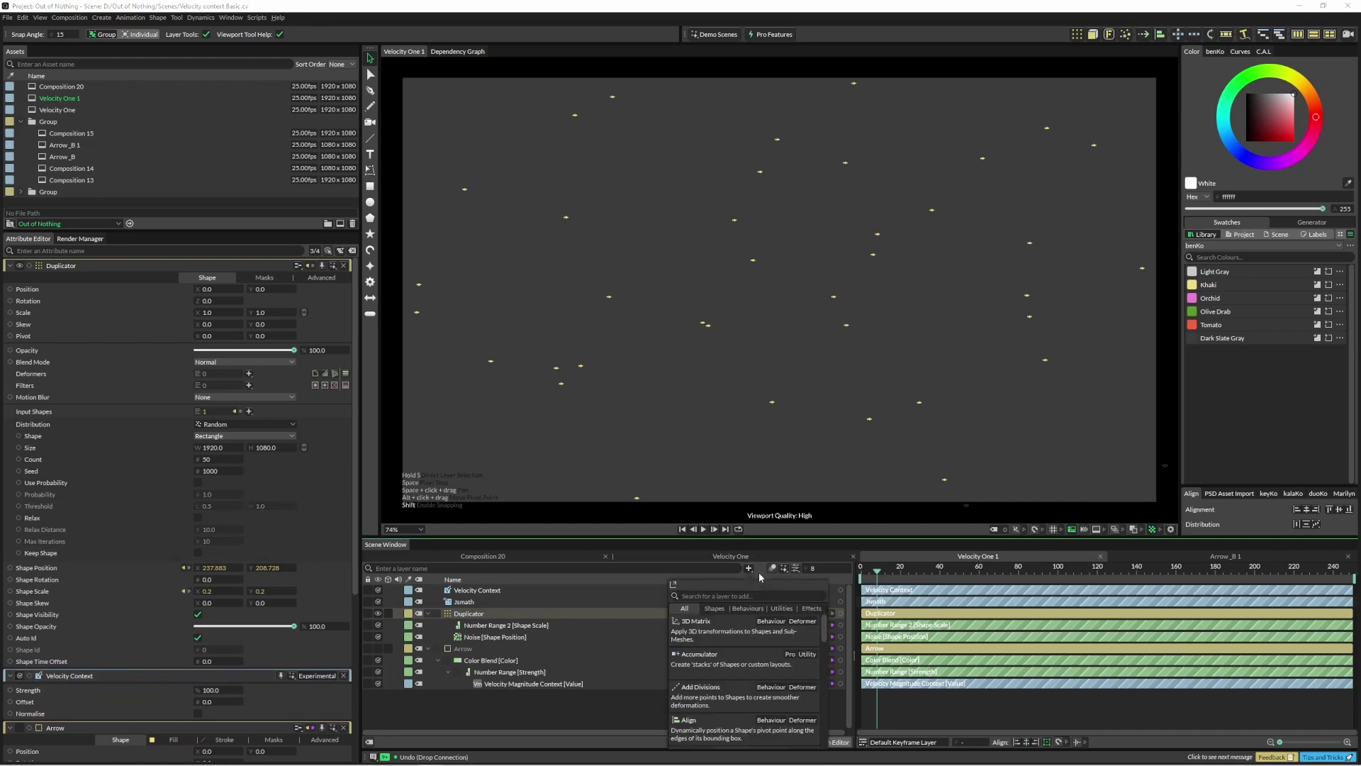
Step: Add a Value2 layer fed by Velocity Context and nest it under Jsmath
text(value2)
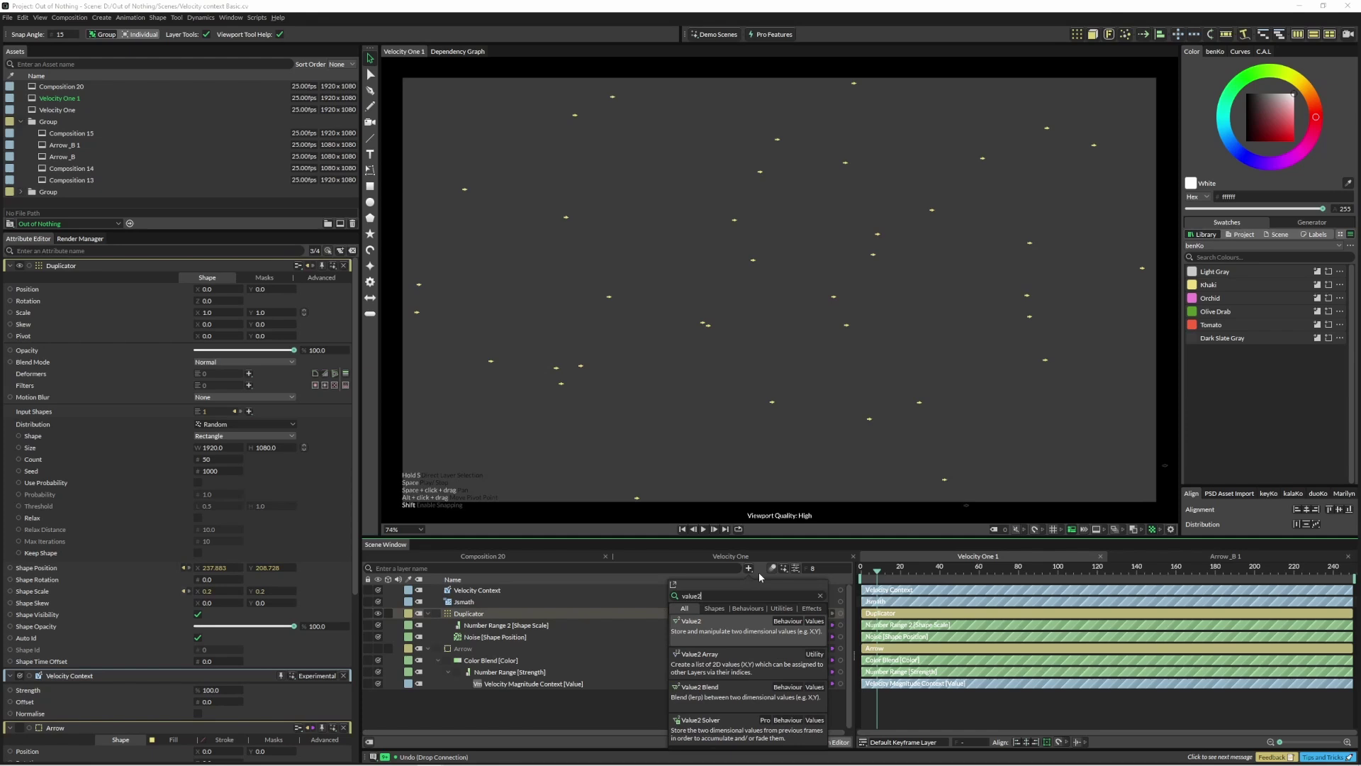
key(Return)
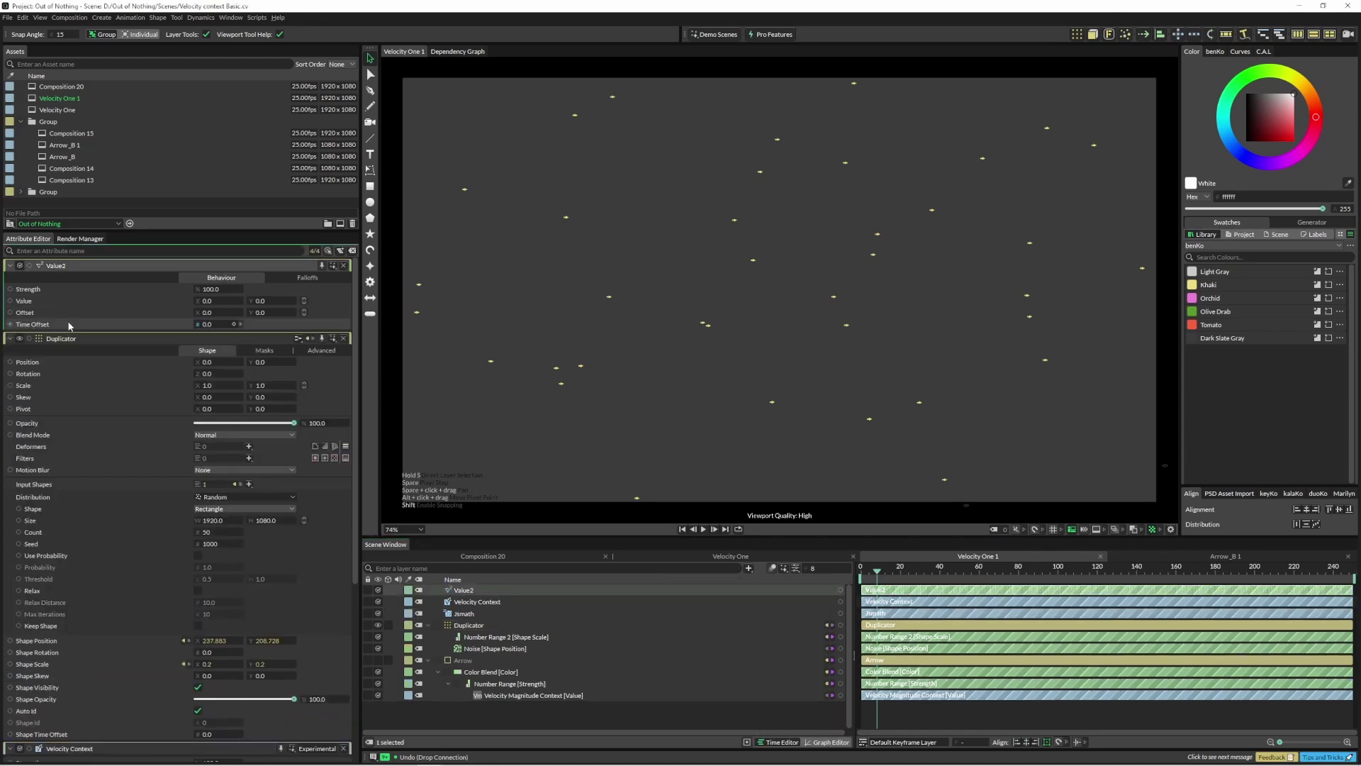
click(343, 339)
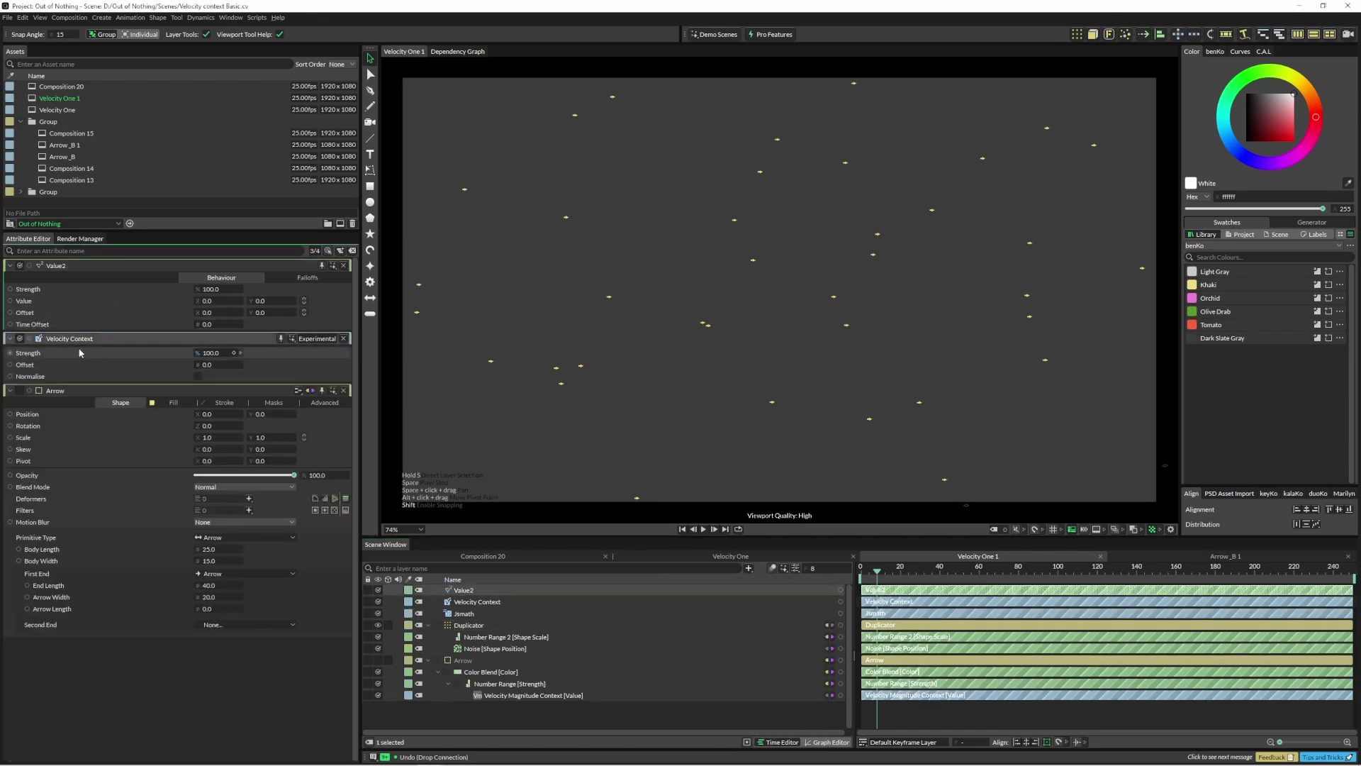
drag(29, 340, 31, 304)
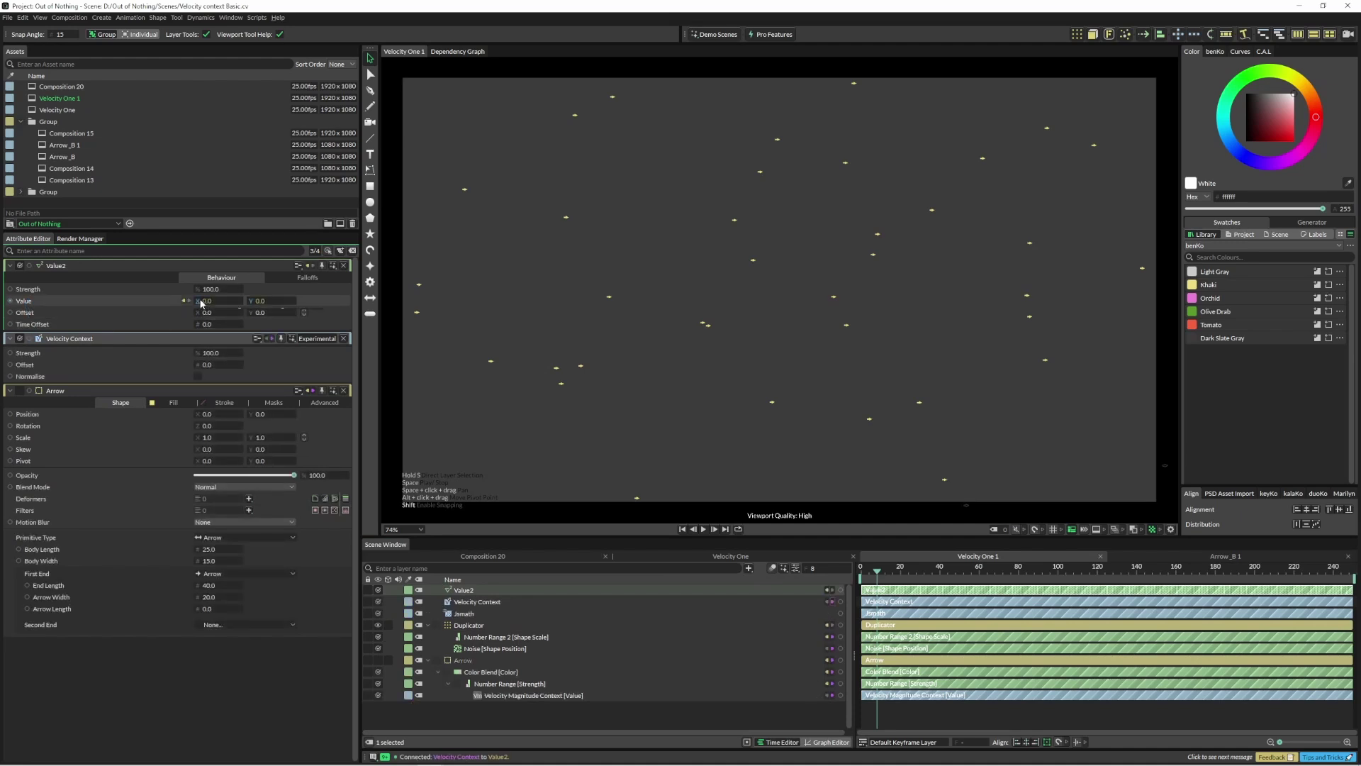
mouse_move(464, 590)
mouse_down()
mouse_move(567, 648)
mouse_move(510, 639)
mouse_move(473, 604)
mouse_up()
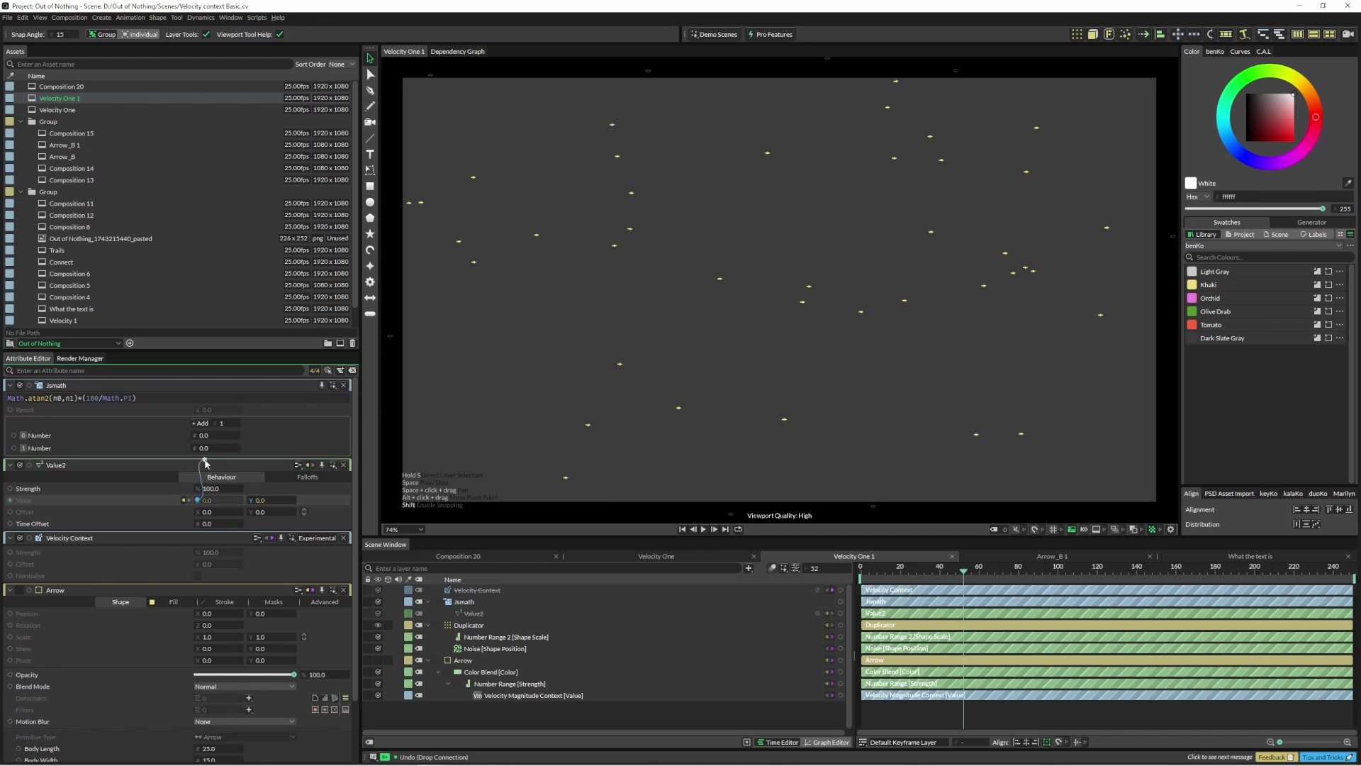
Step: Wire Value2 X and Y into Jsmath and drive Duplicator Shape Rotation with its angle
drag(209, 452, 207, 450)
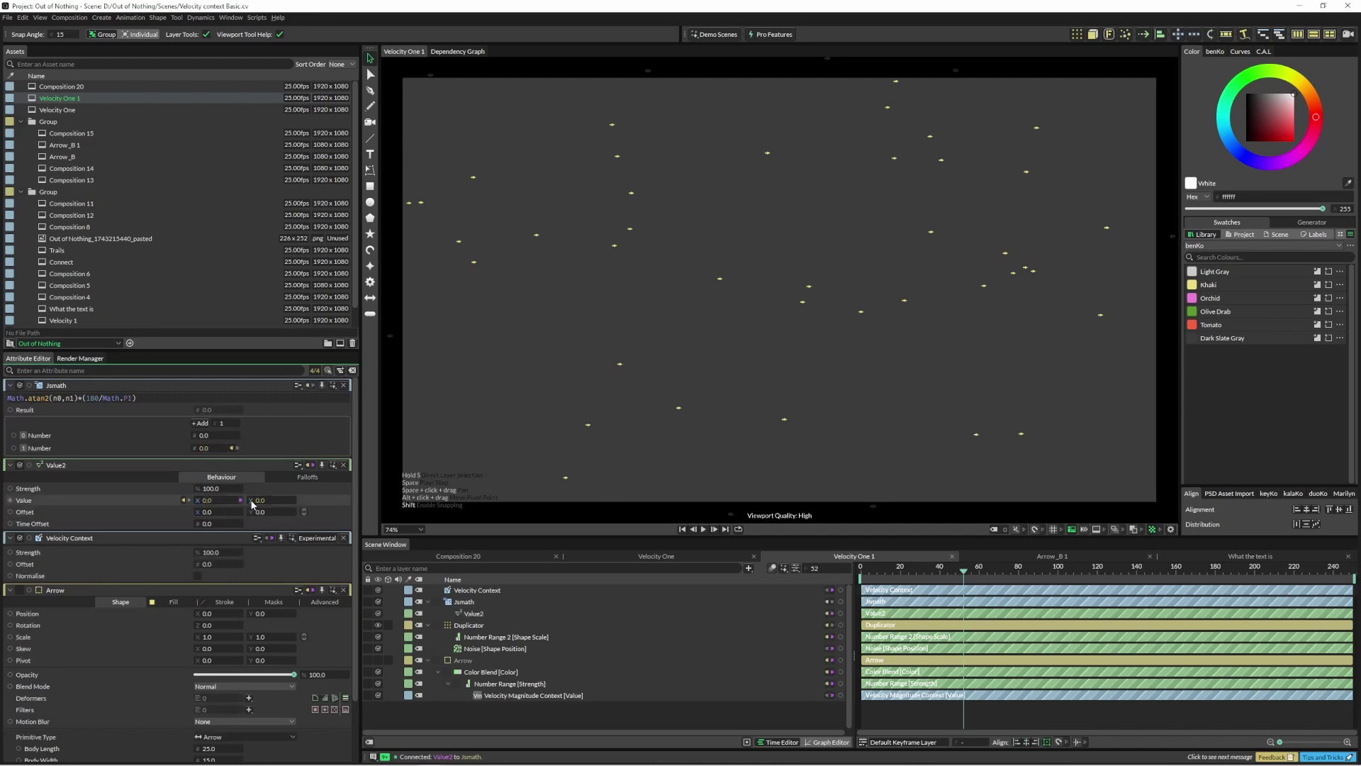
drag(251, 501, 209, 436)
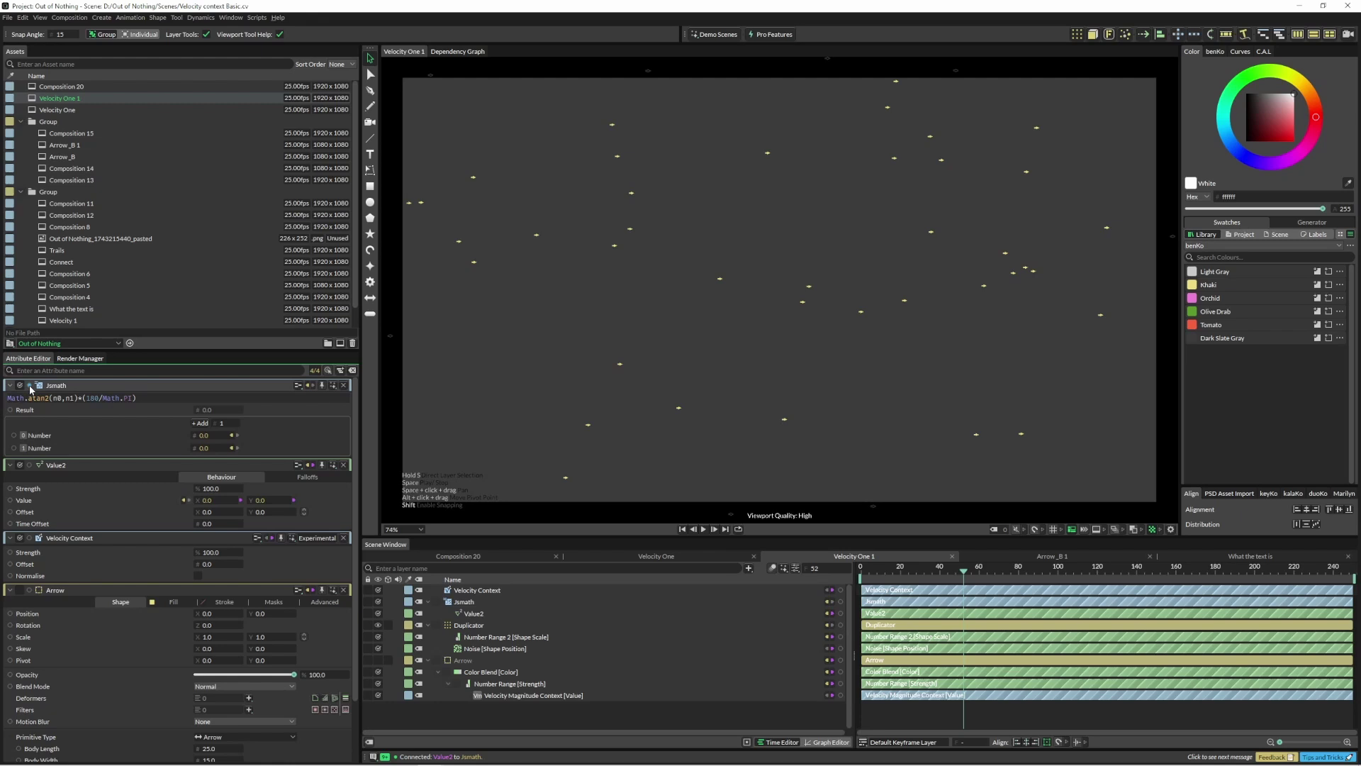
drag(29, 389, 475, 627)
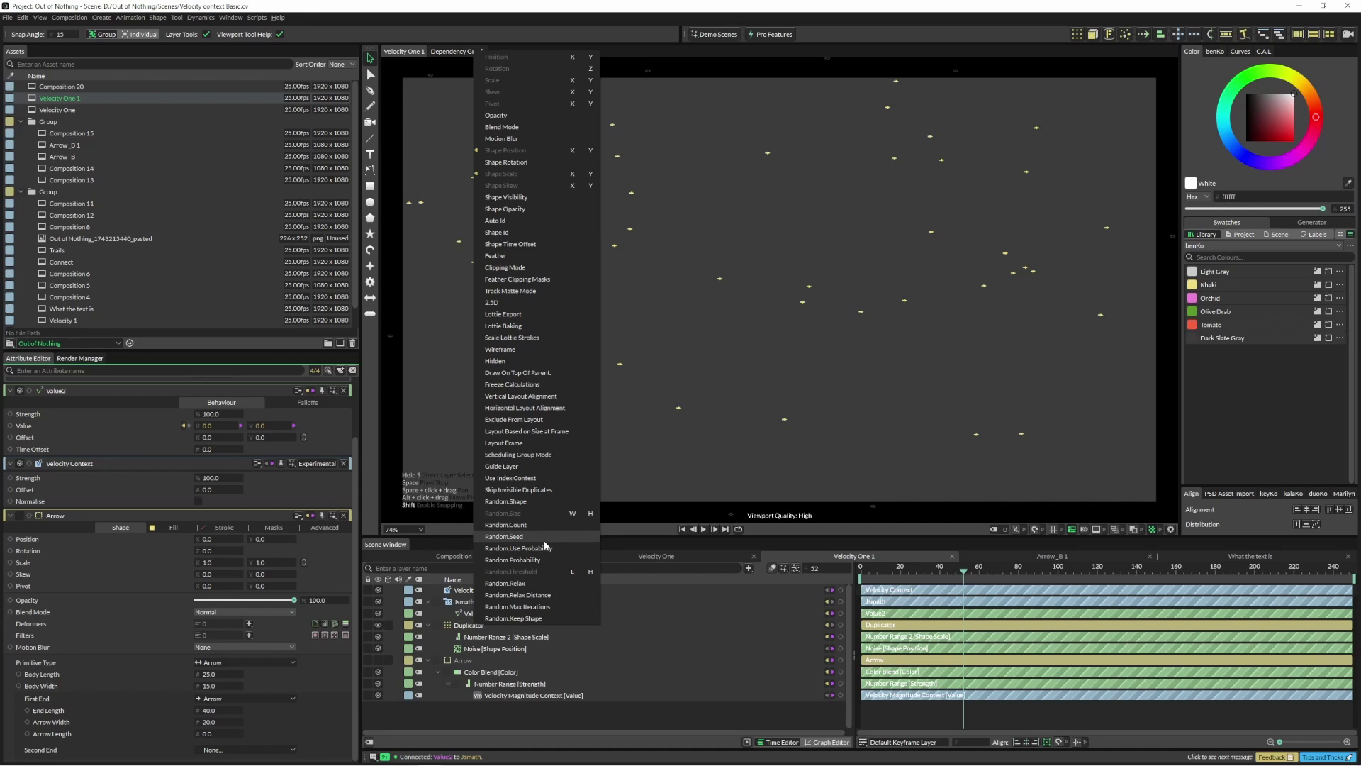
click(514, 164)
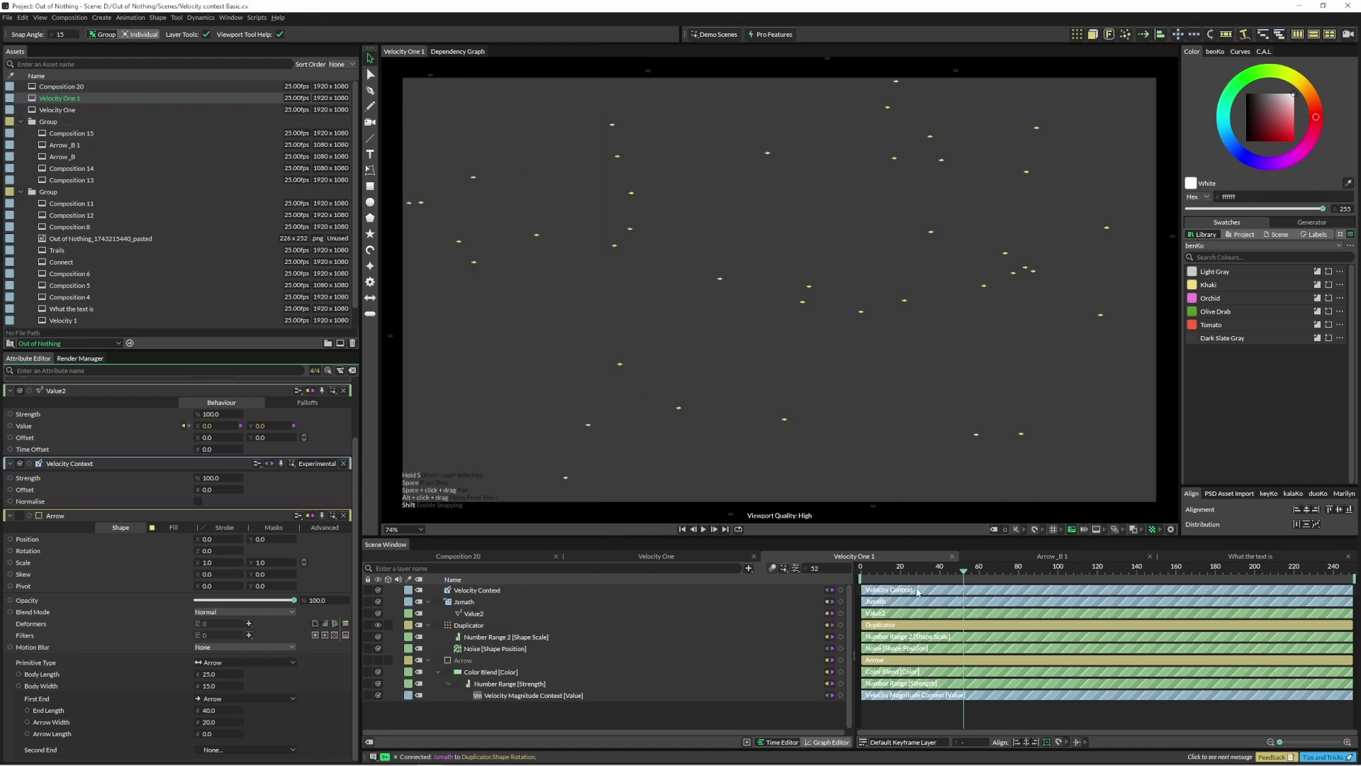
key(space)
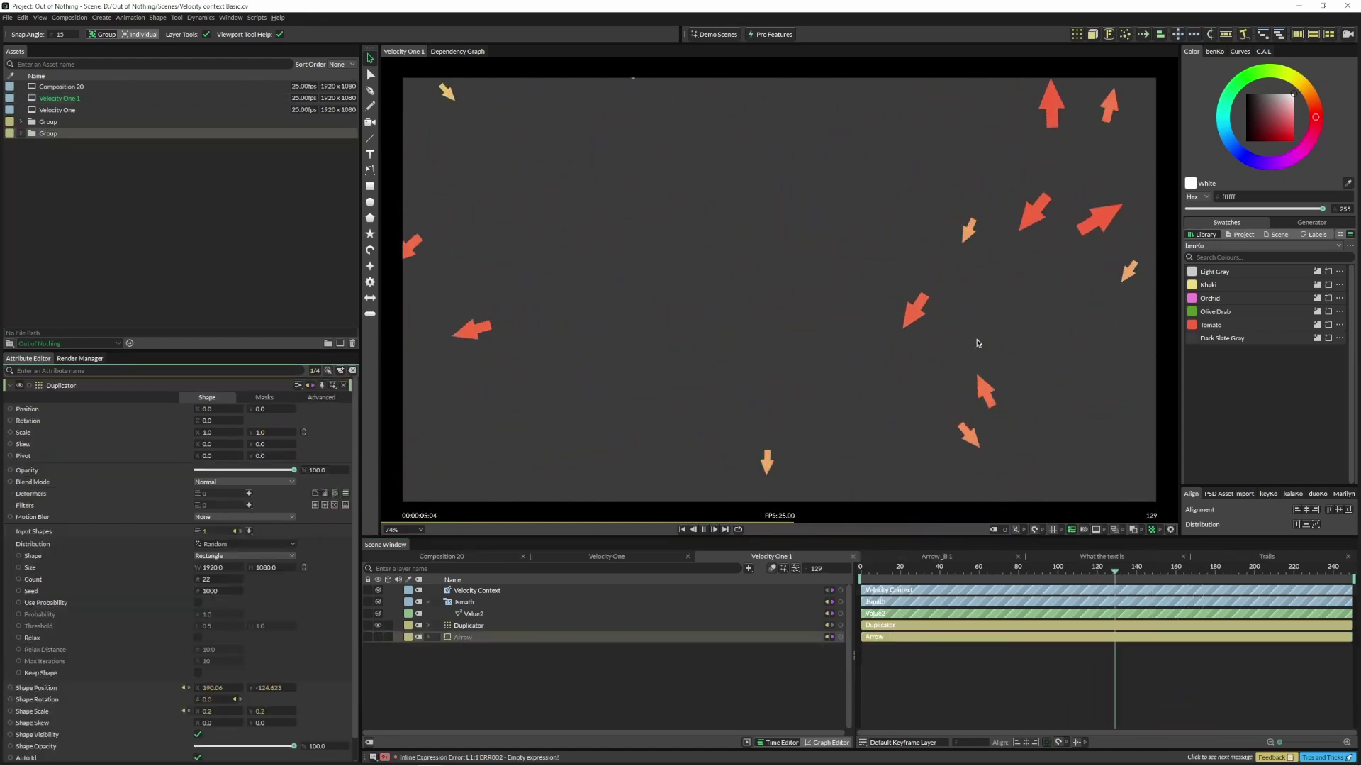
Step: Add a Trails layer, move it to the bottom, and set the Duplicator as its Input Shapes
click(750, 571)
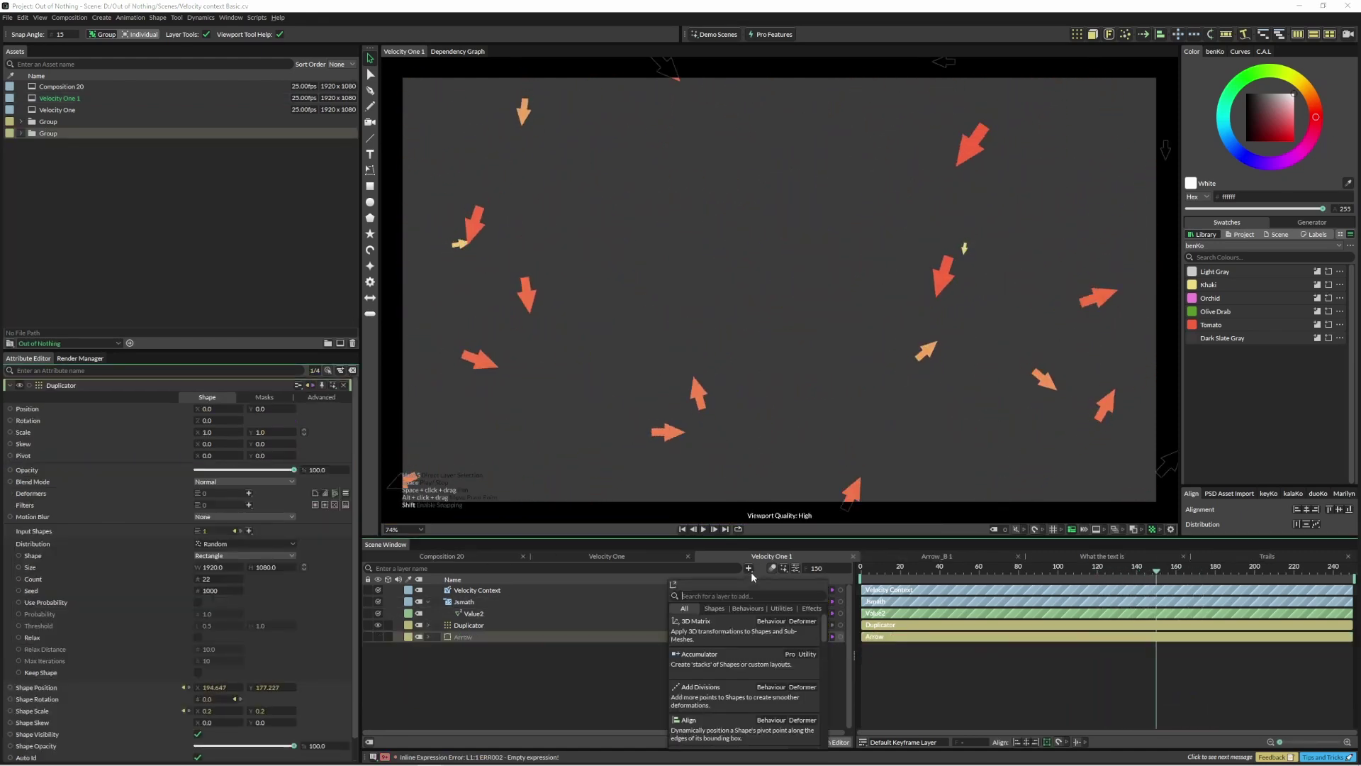
text(trail)
key(Return)
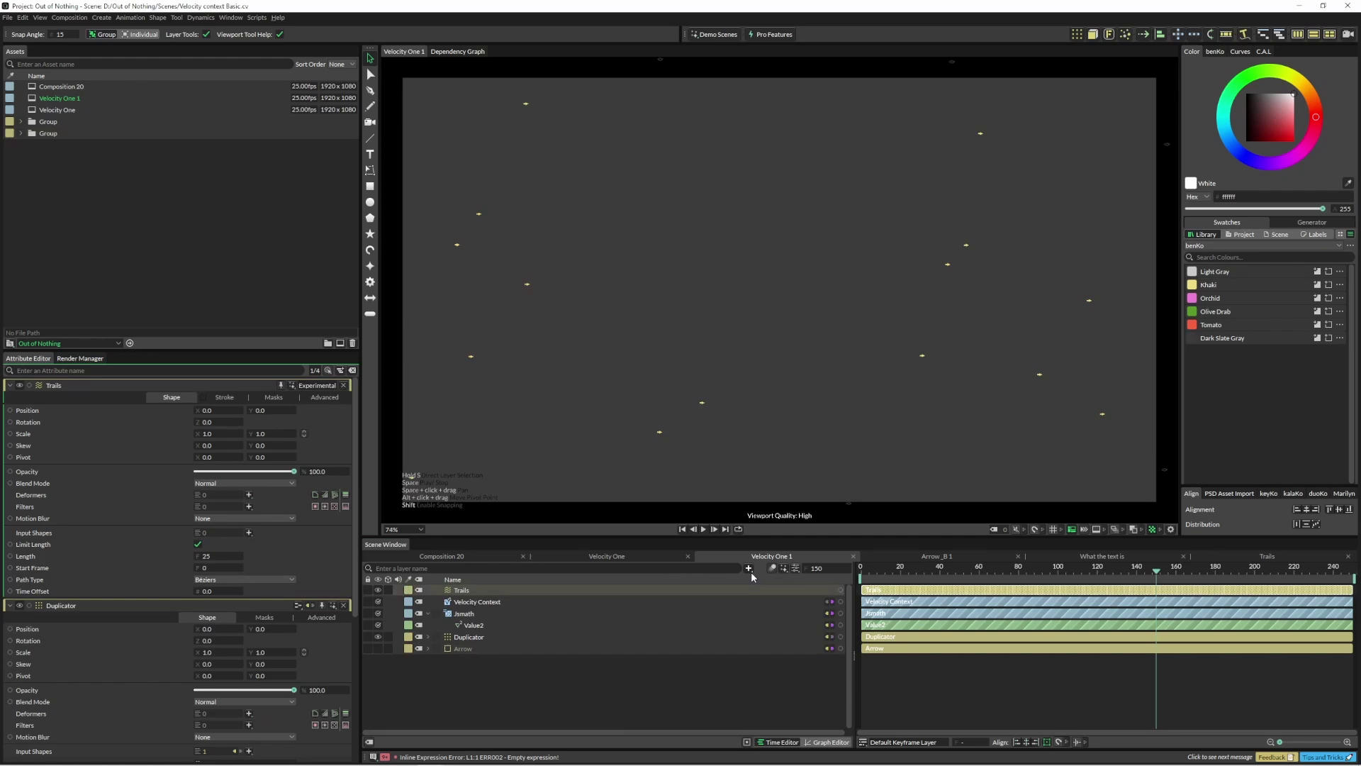
drag(459, 590, 470, 660)
click(472, 626)
click(473, 649)
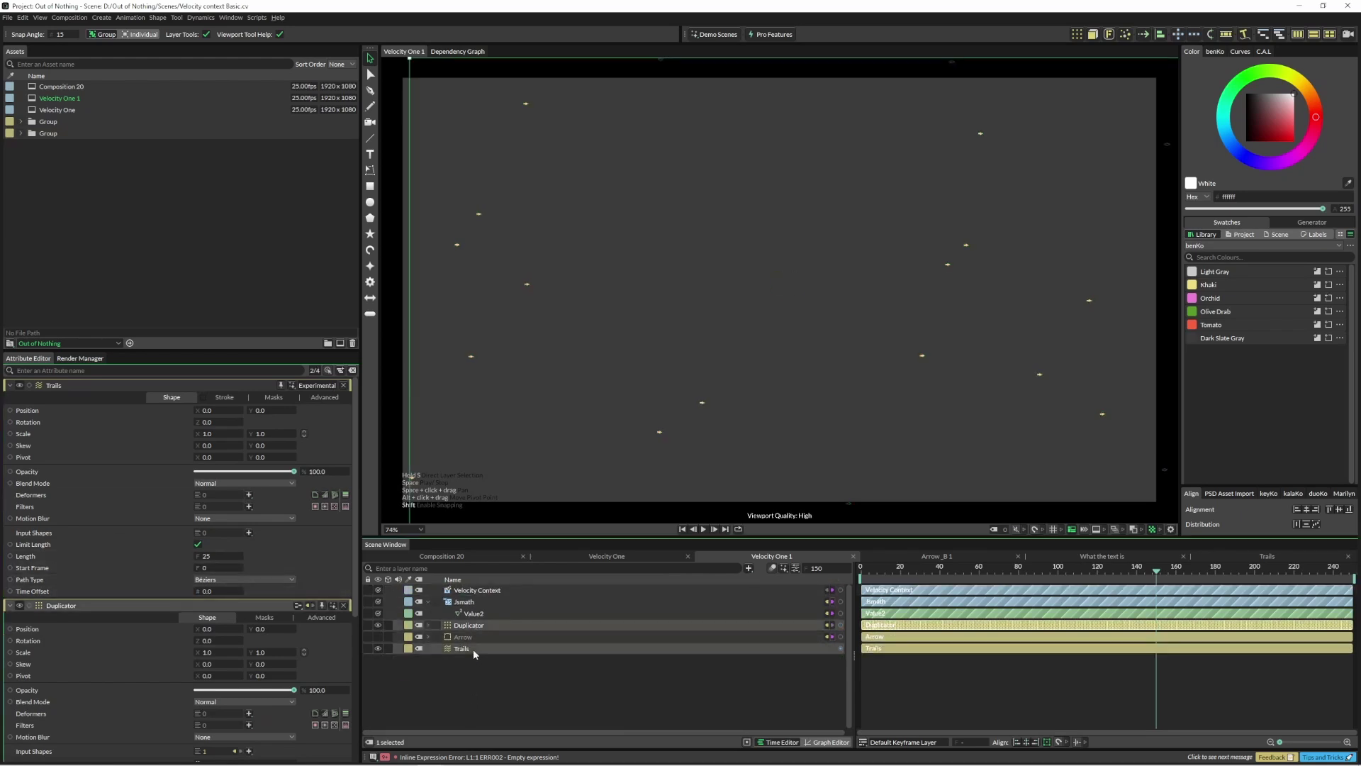
drag(470, 625, 240, 534)
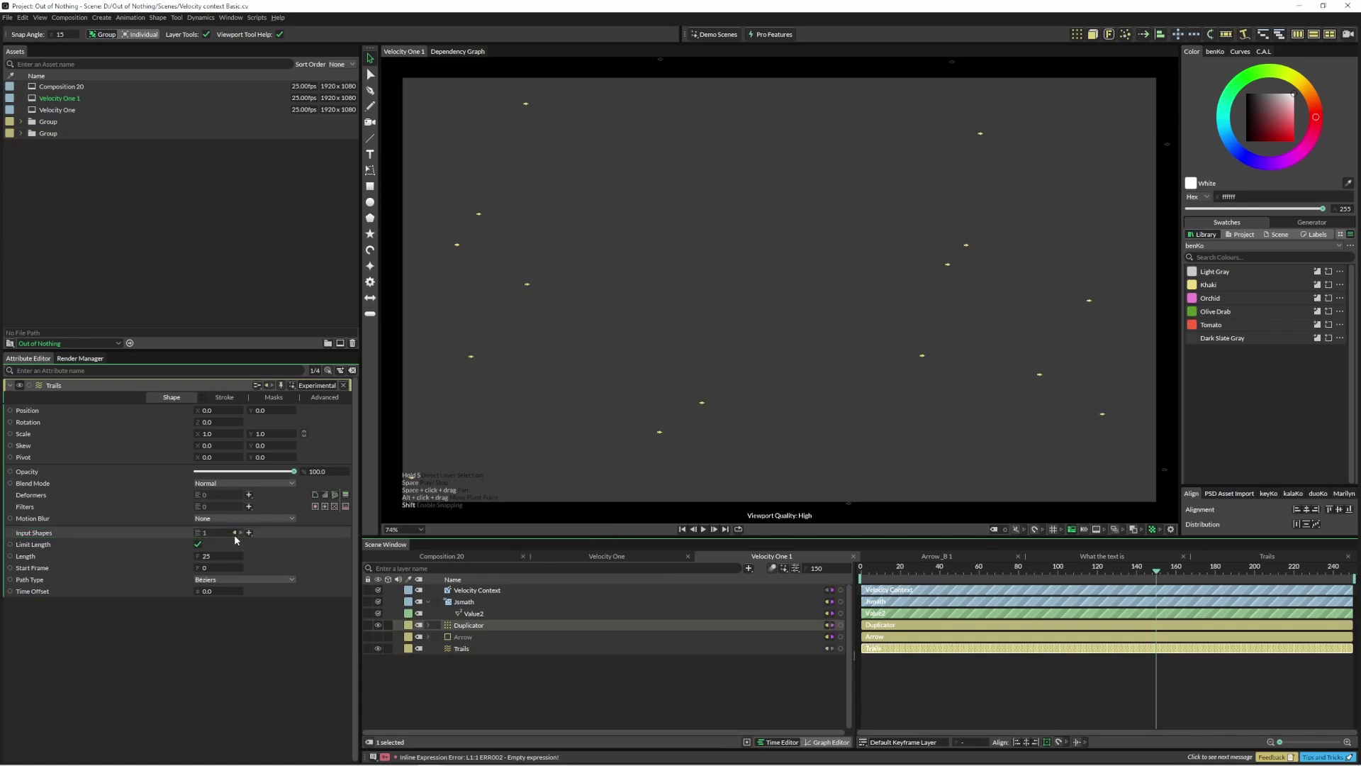
Step: Add a Random behaviour (Random 2) to the Trails Length attribute
right_click(172, 553)
mouse_move(261, 655)
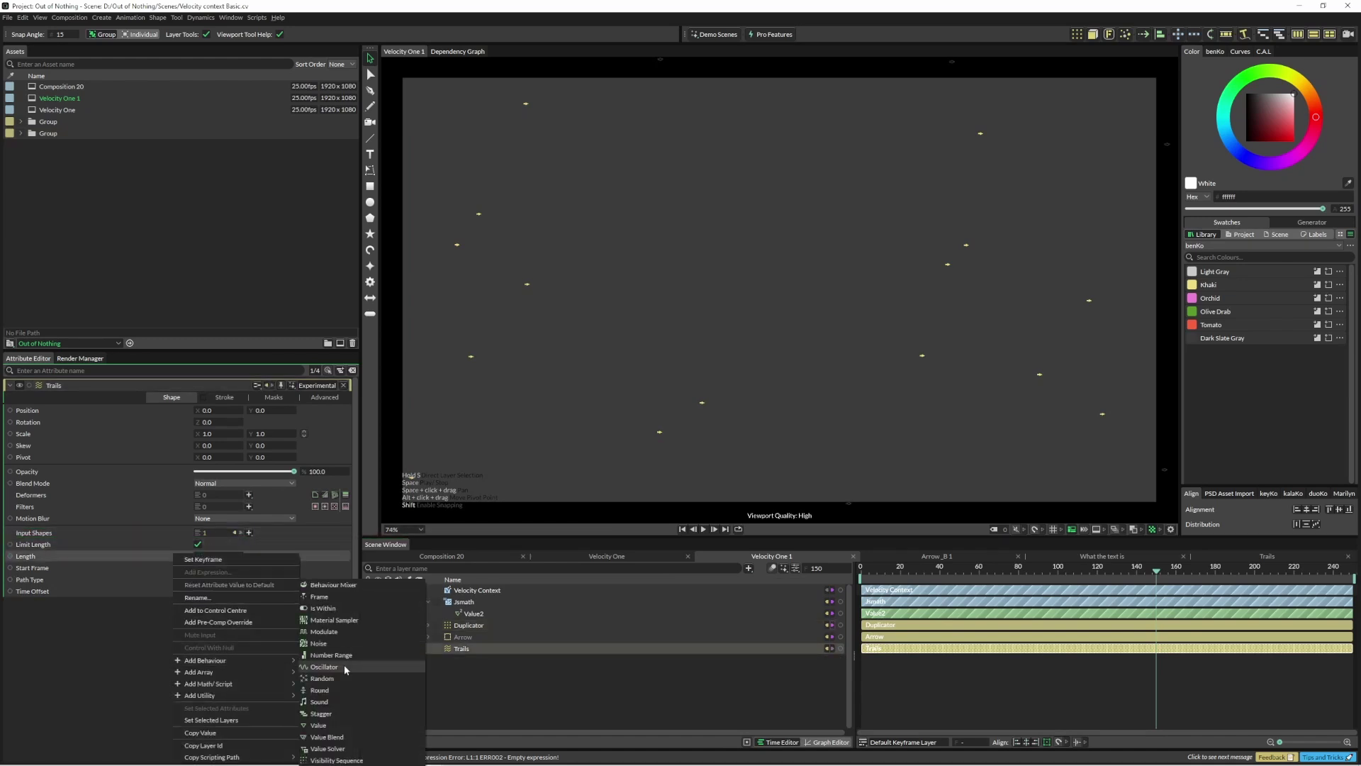
click(400, 678)
click(480, 662)
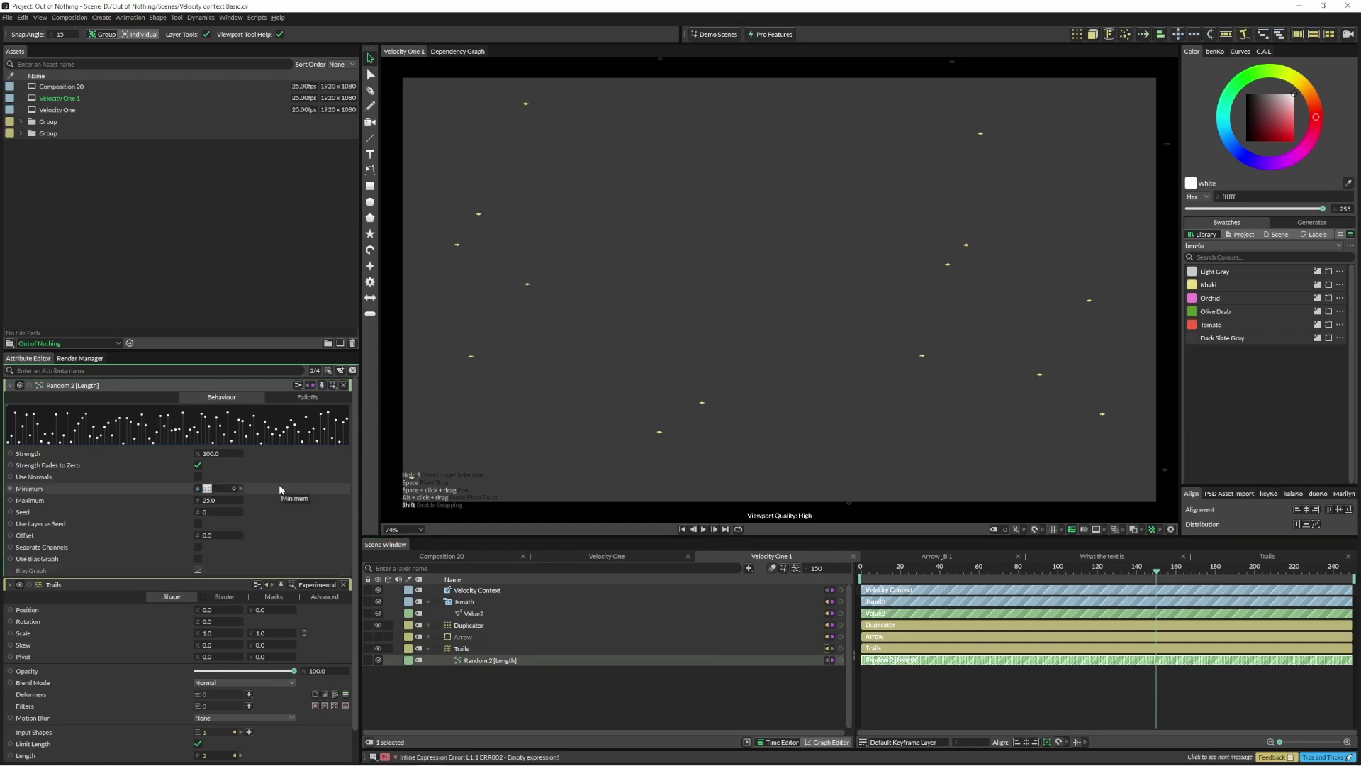
Step: Set the random trail length range to 5–30, preview the animation, and add a Length Context layer
text(5)
key(Tab)
text(30)
key(Return)
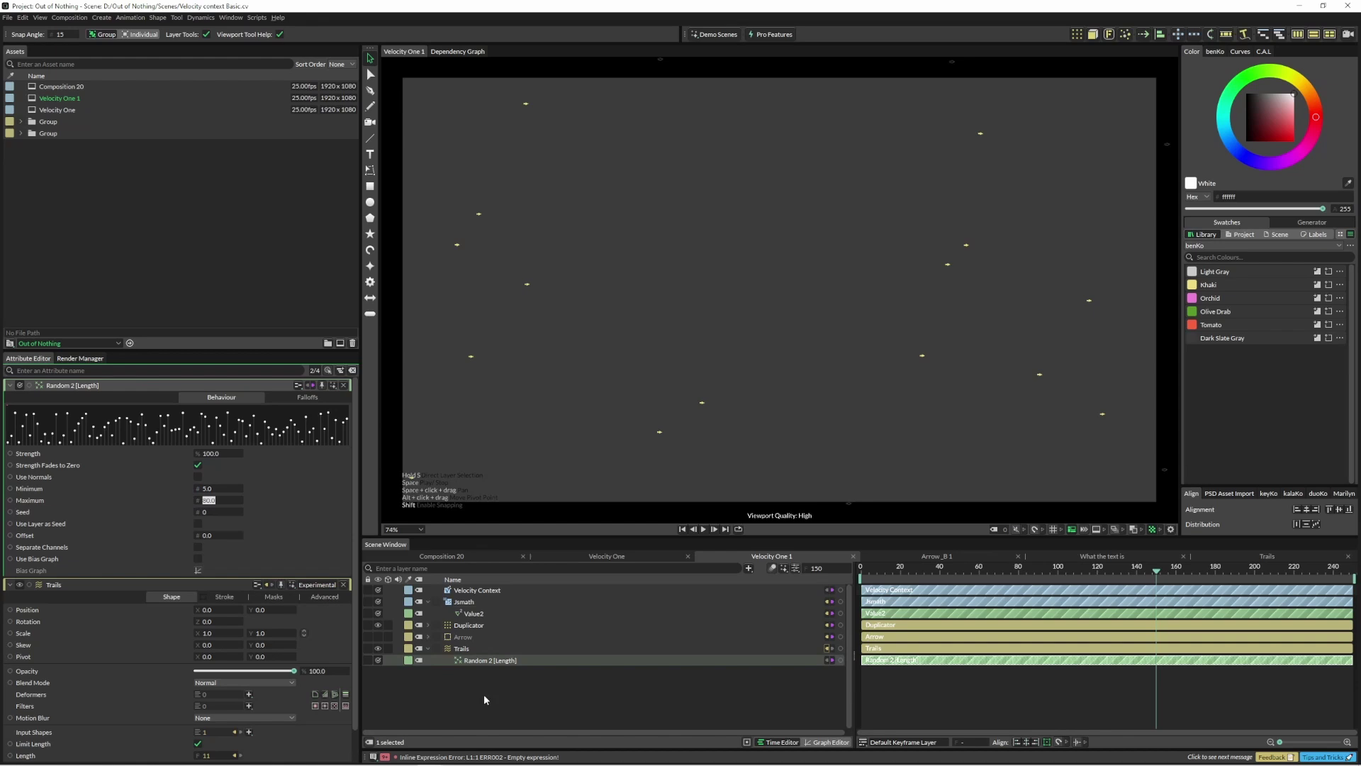
key(space)
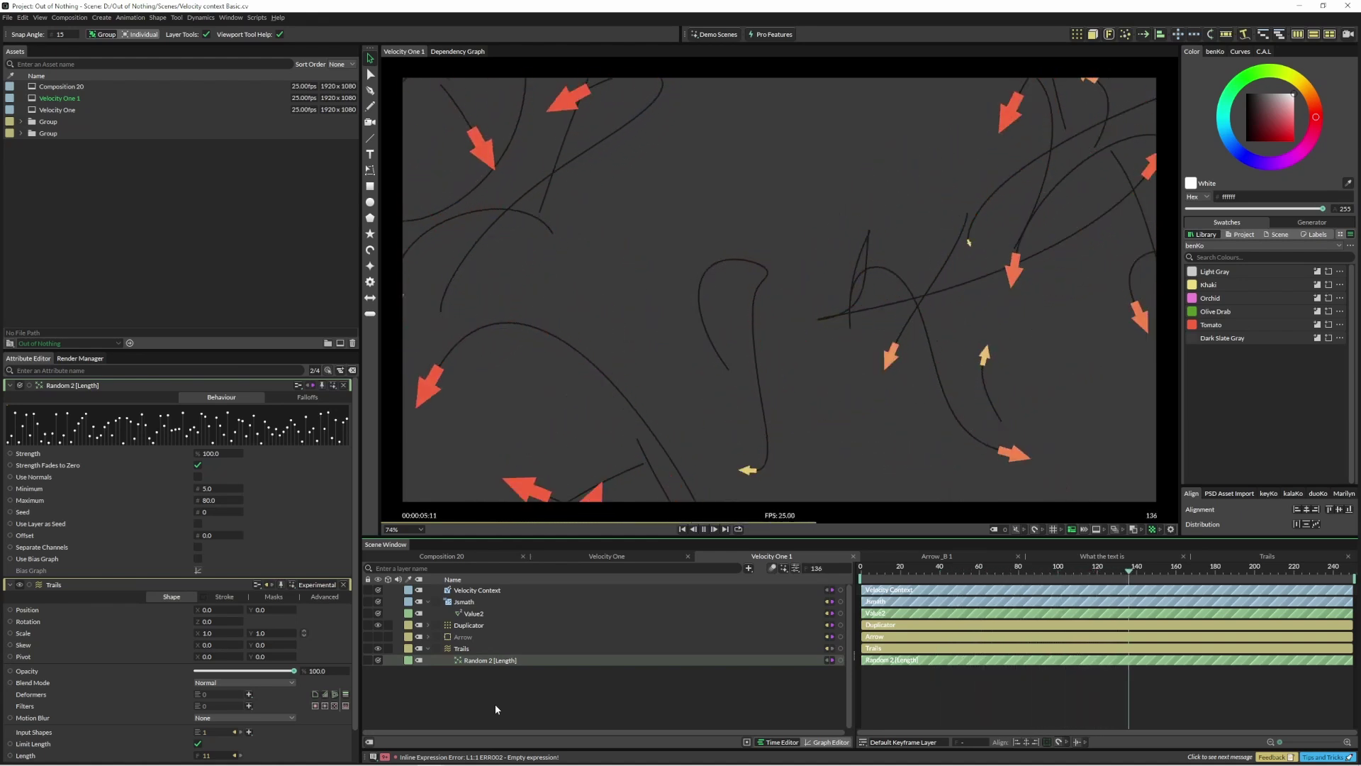
drag(488, 671, 492, 687)
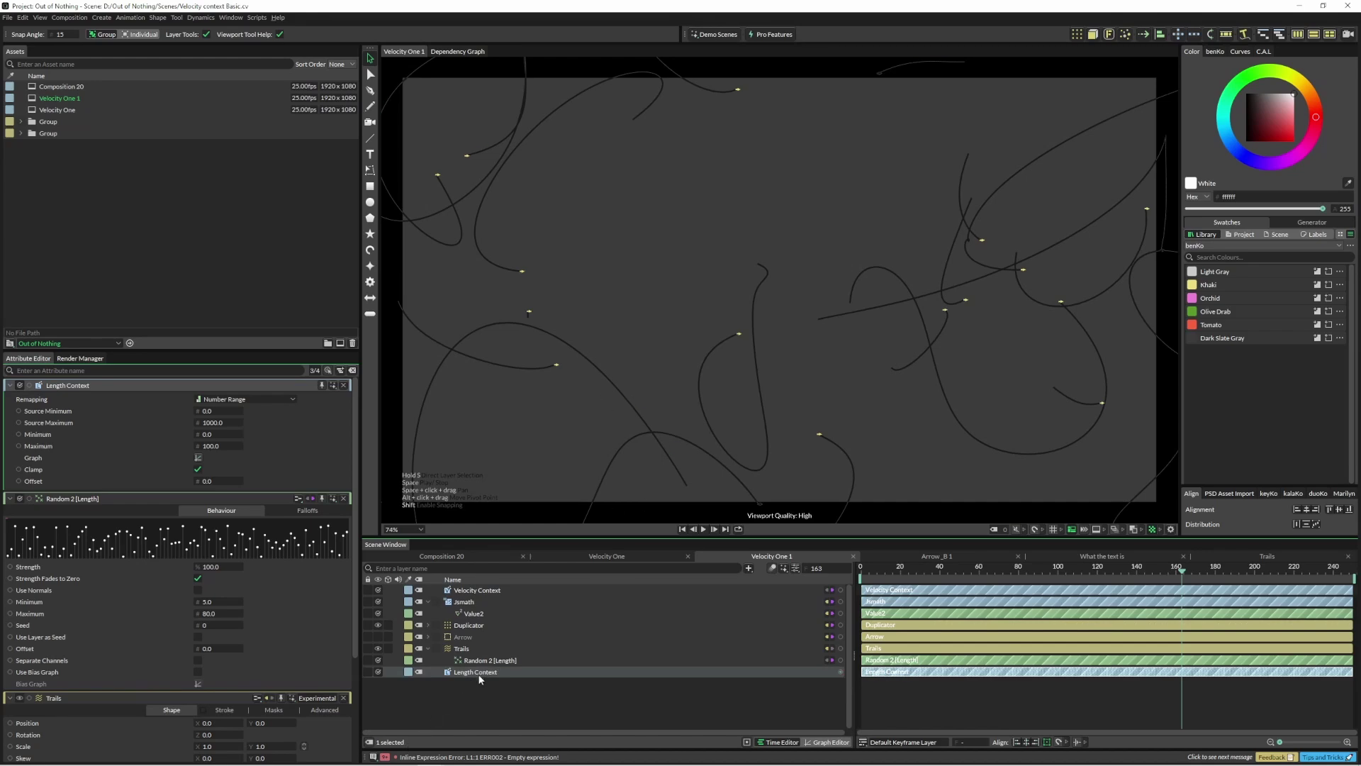
Step: Move Length Context under Trails and add a Color Blend to the trail stroke colour
mouse_move(468, 674)
mouse_down()
mouse_move(475, 658)
mouse_move(461, 655)
mouse_up()
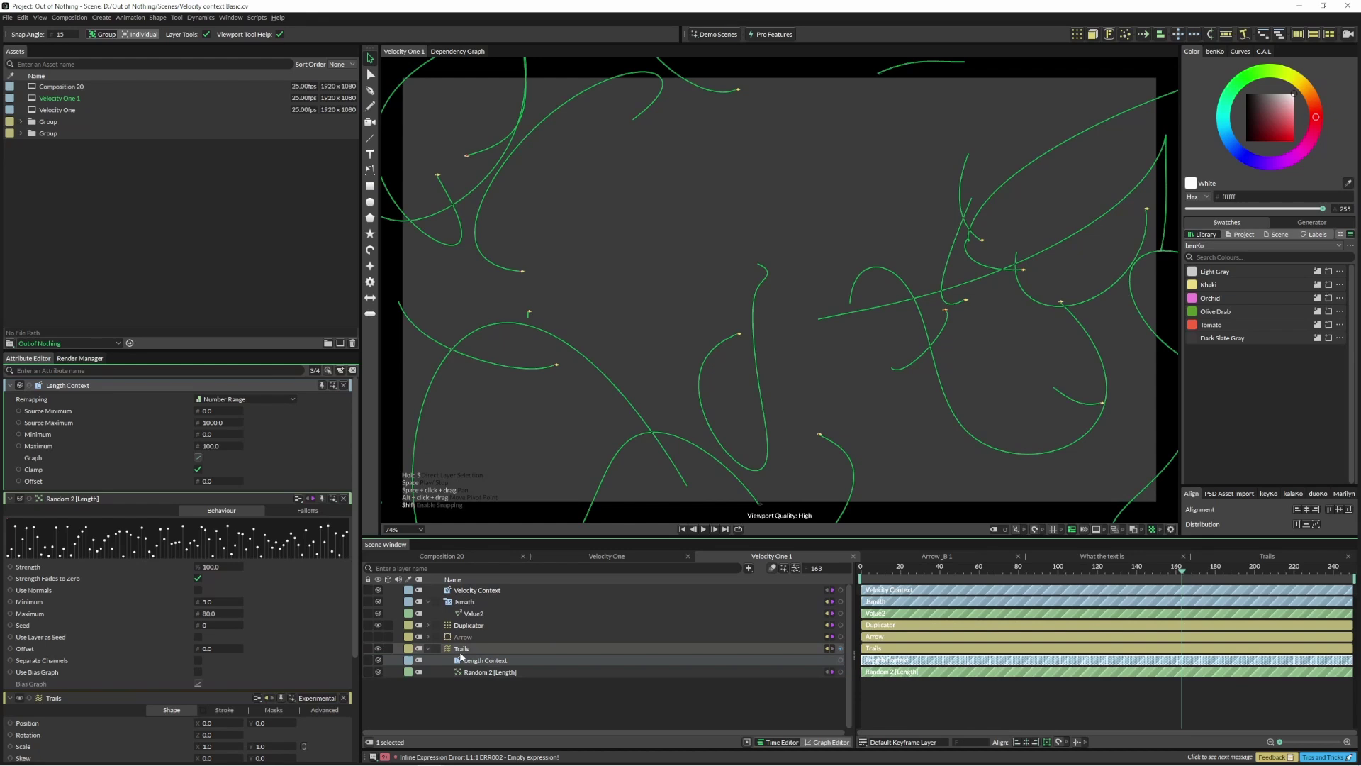
click(461, 649)
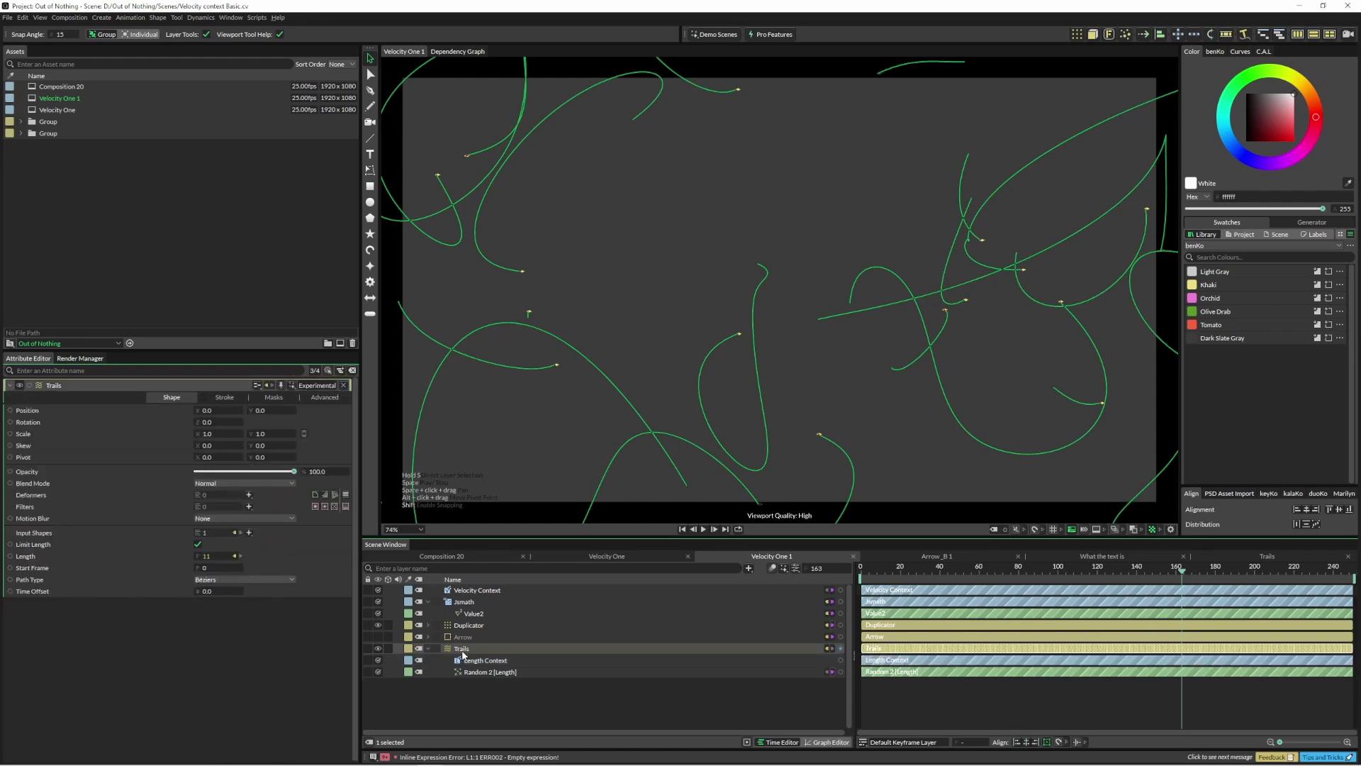
click(220, 397)
right_click(161, 432)
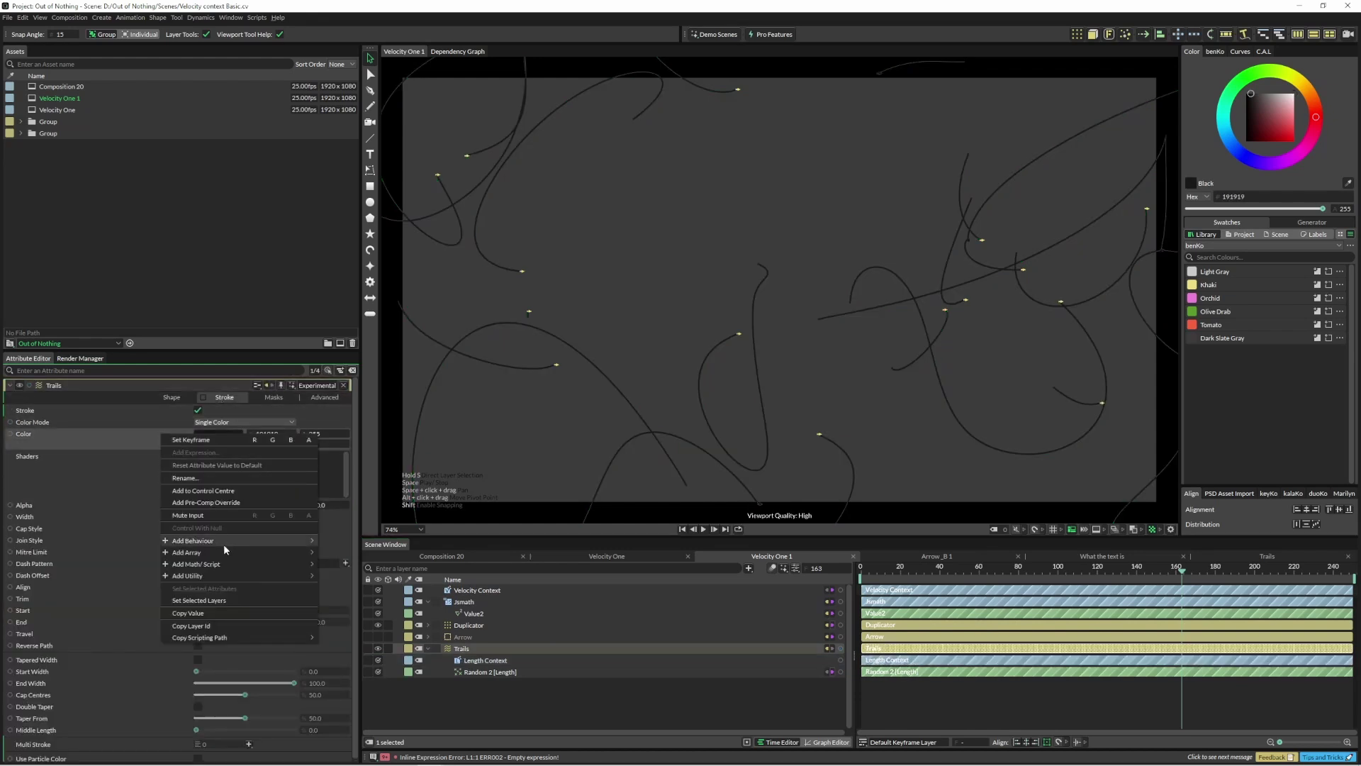
mouse_move(233, 542)
click(345, 552)
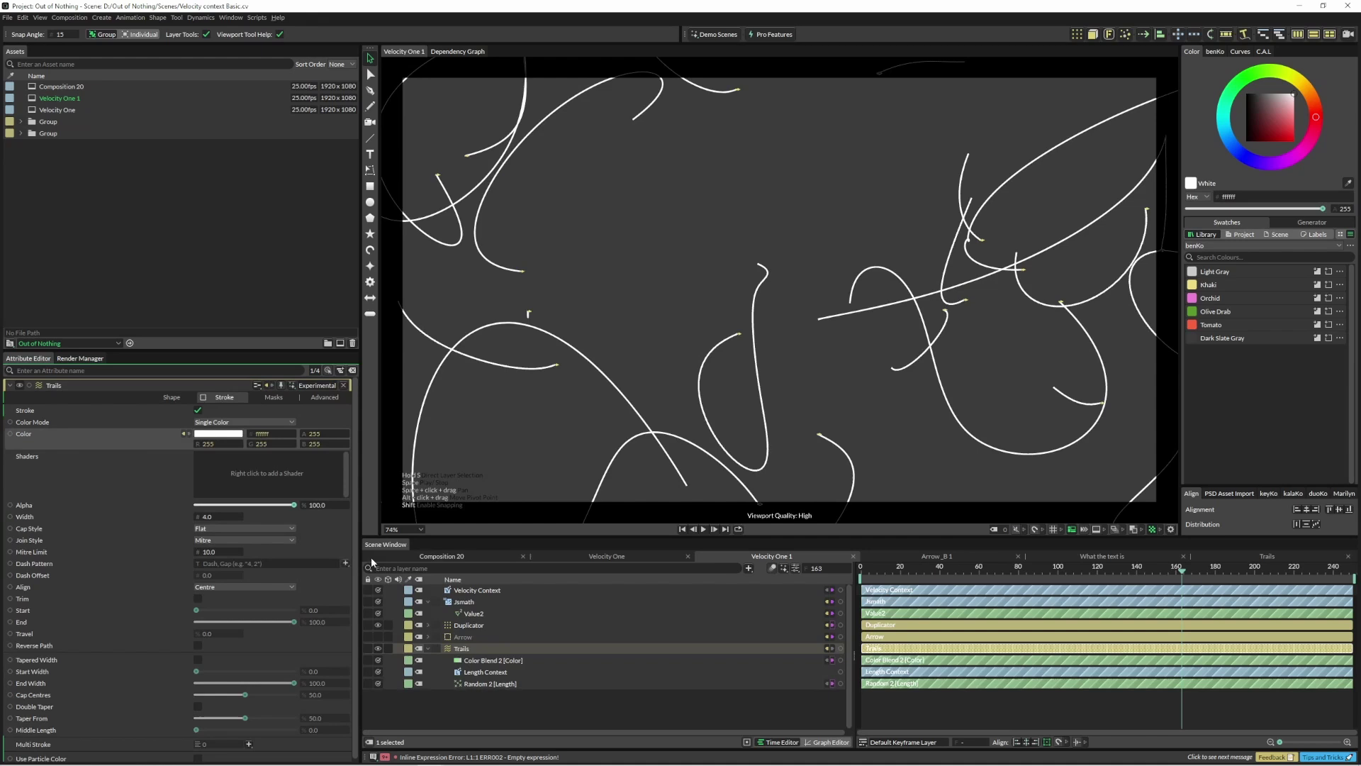
Step: Drive Color Blend 2's Strength with Length Context and replay from near the start
click(518, 661)
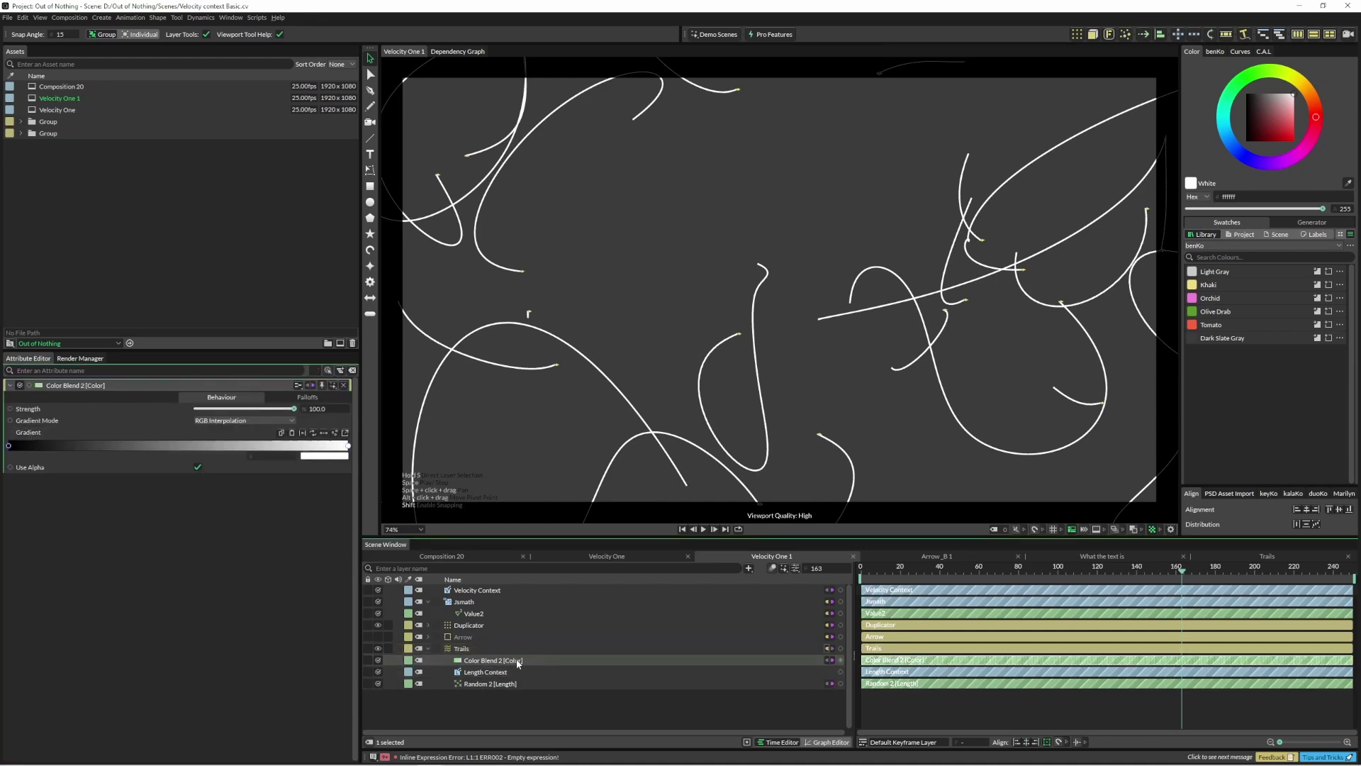
drag(841, 672, 551, 576)
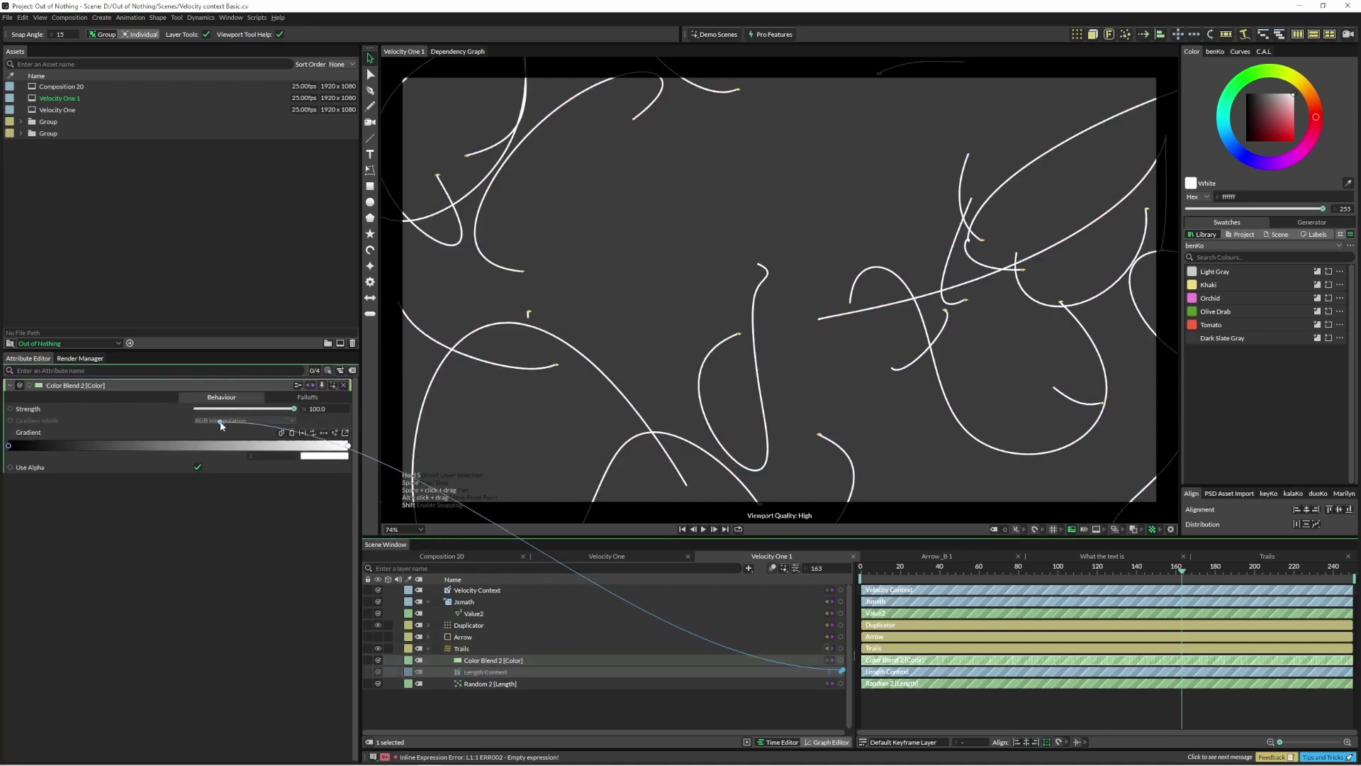
drag(317, 409, 316, 410)
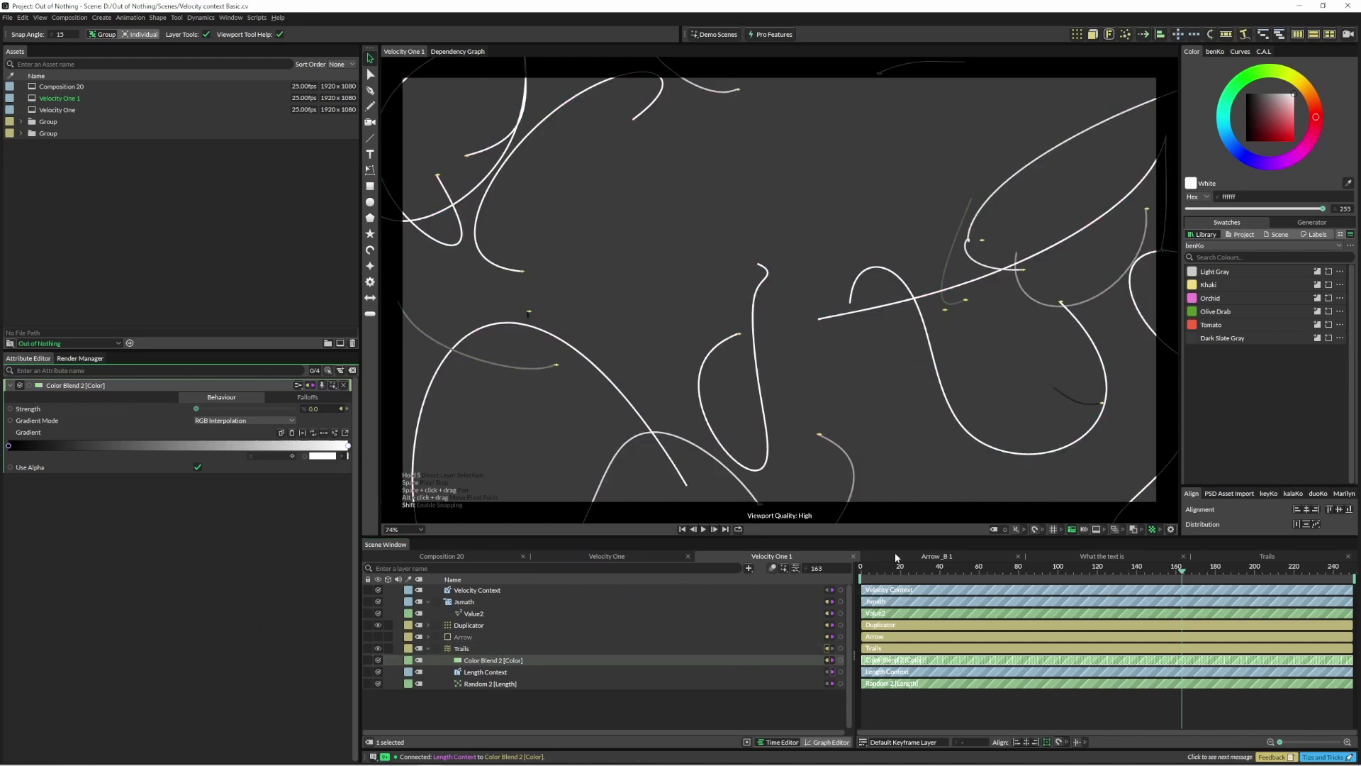
click(885, 570)
key(space)
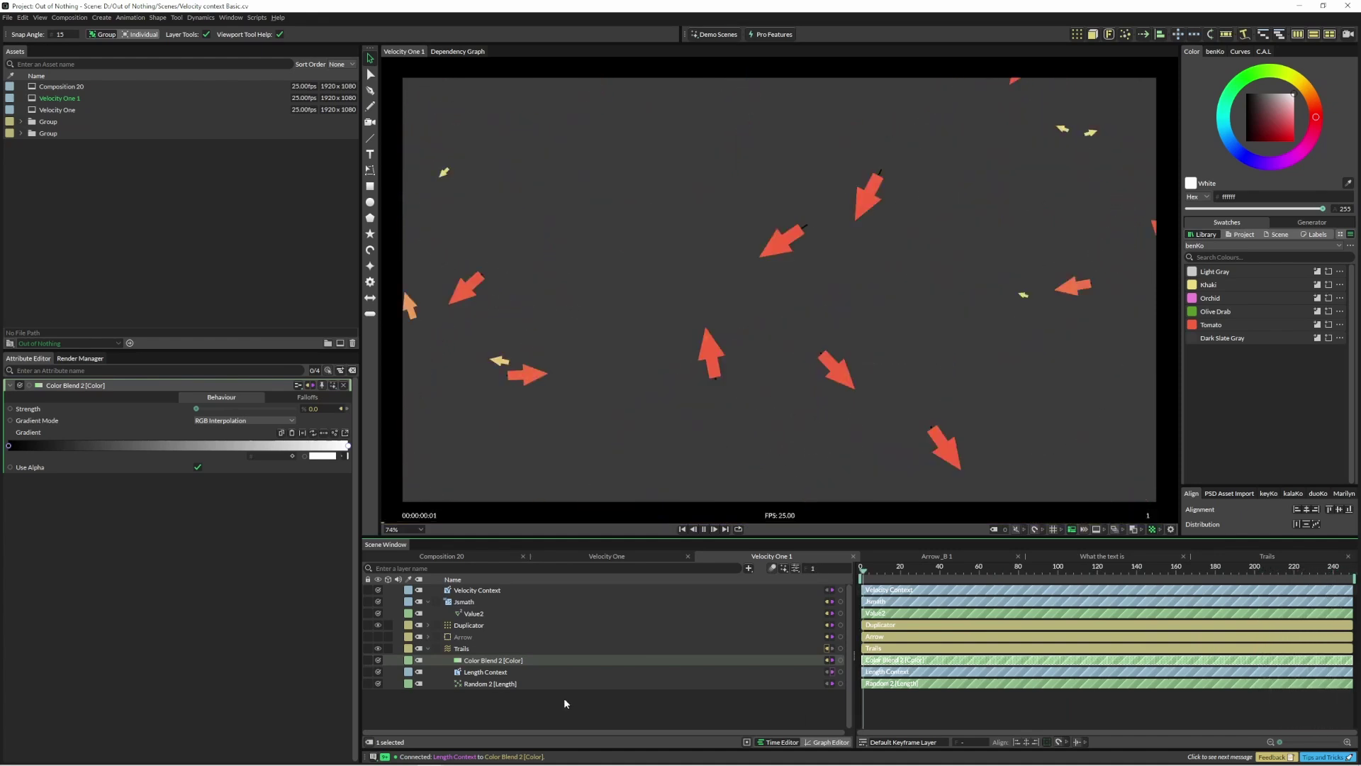
Step: Confirm the Length Context remapping mode stays on Number Range
click(496, 675)
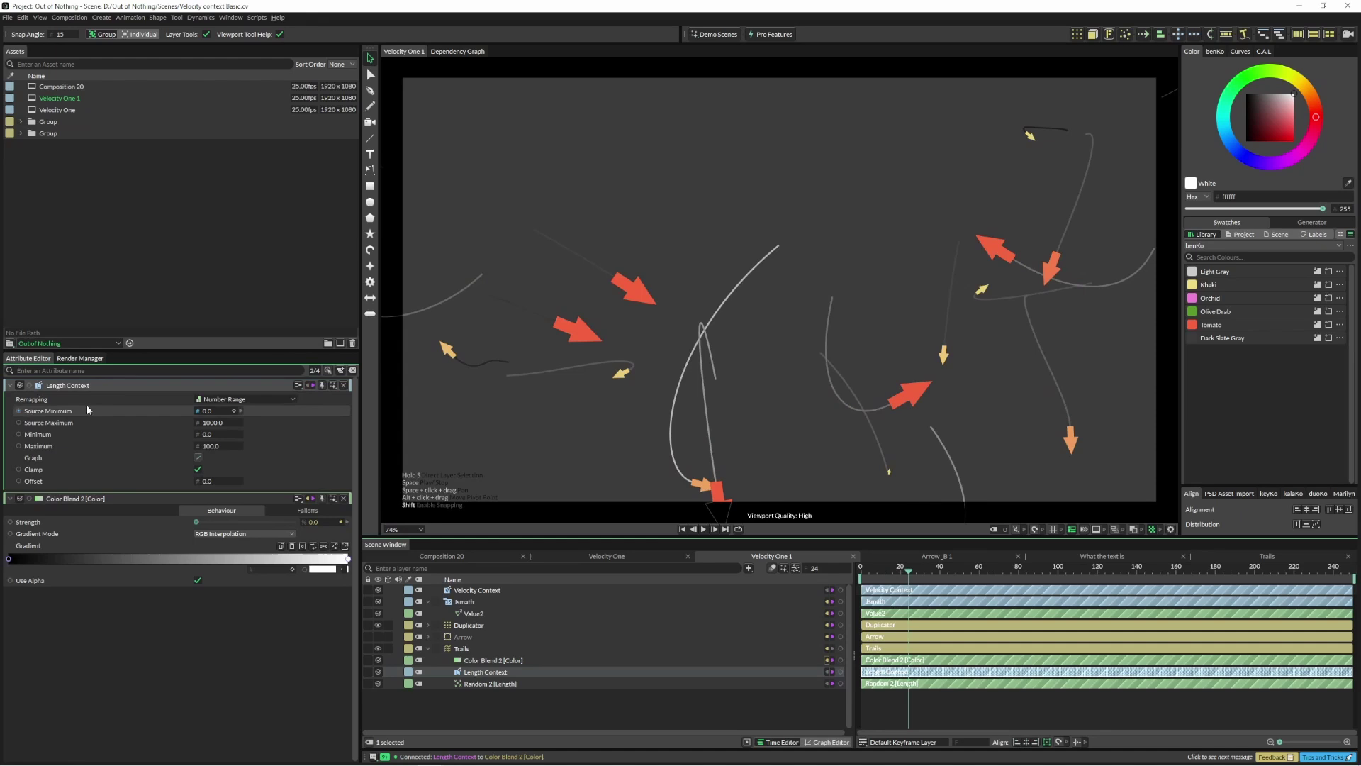
click(240, 400)
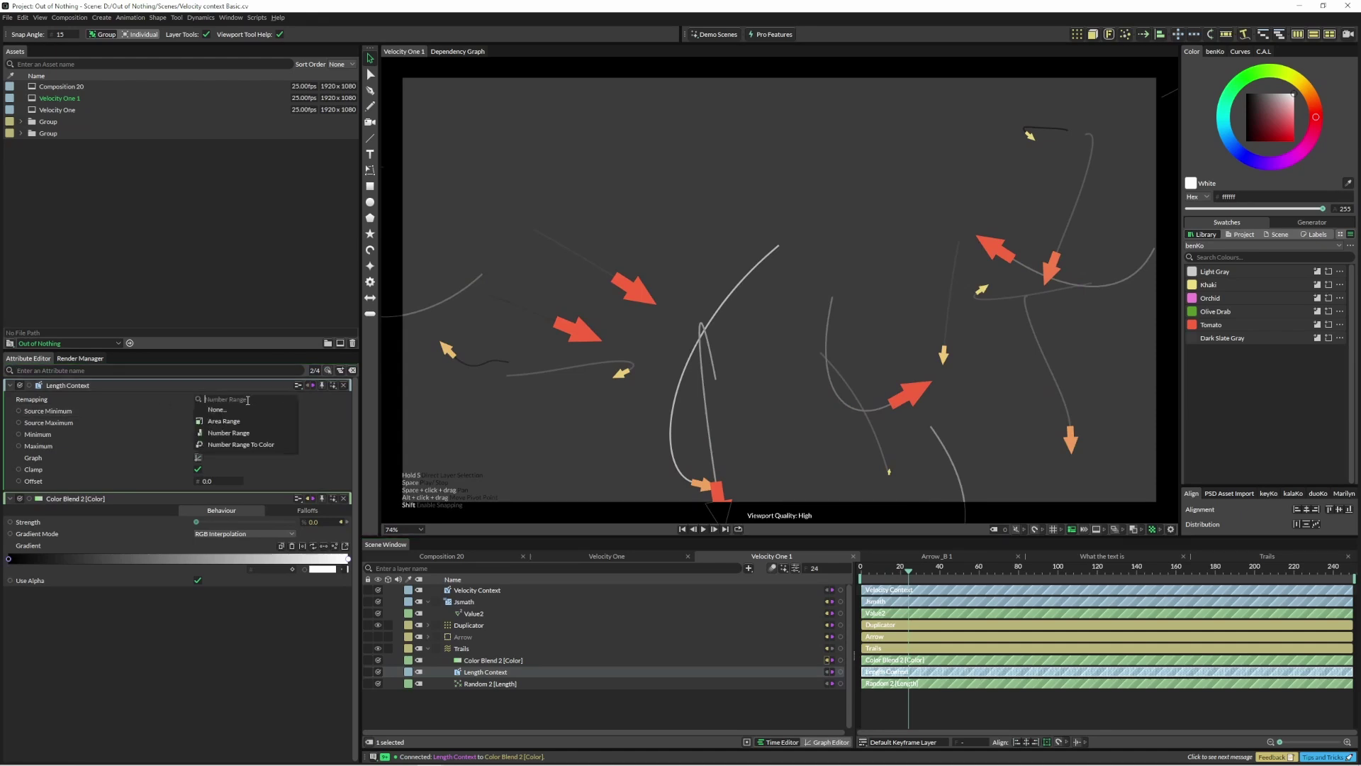
click(320, 407)
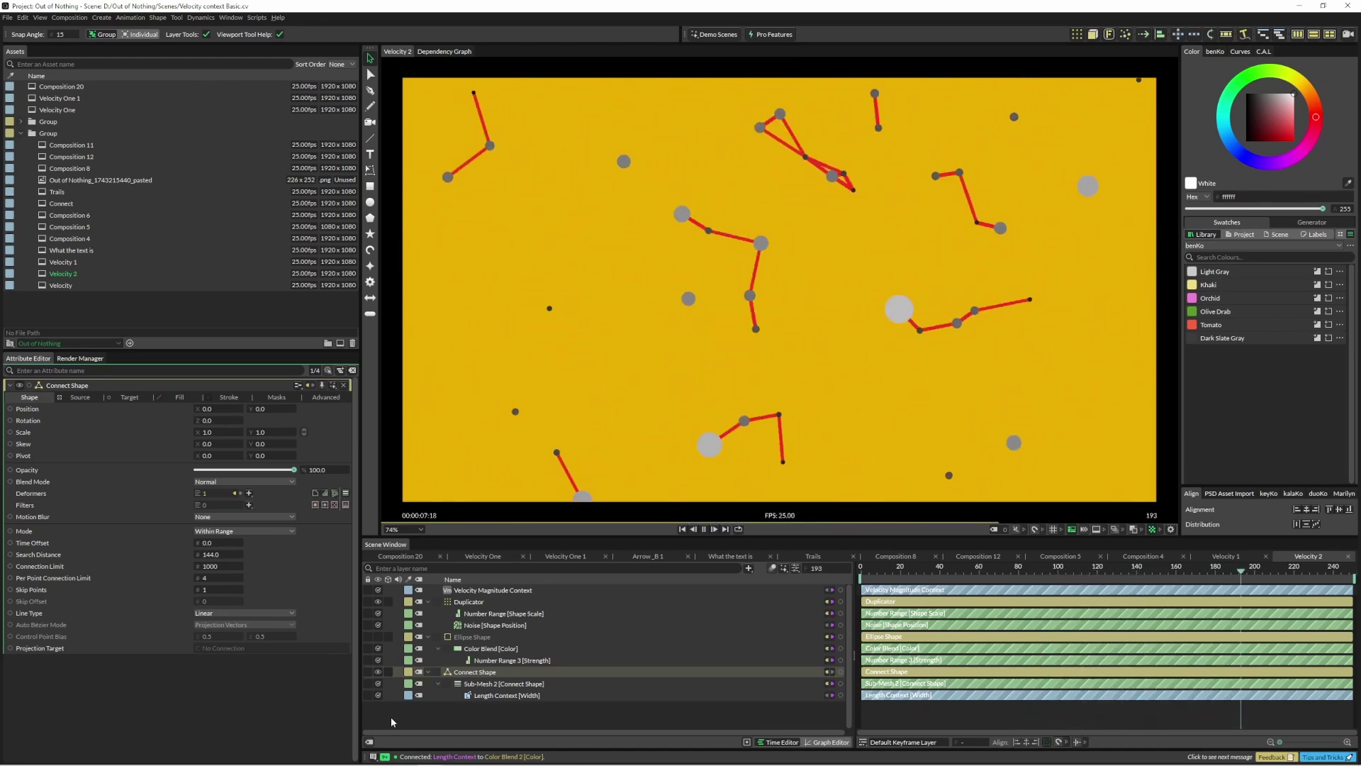
Step: Select Sub-Mesh 2 of the Connect Shape and show its Stroke settings
click(505, 685)
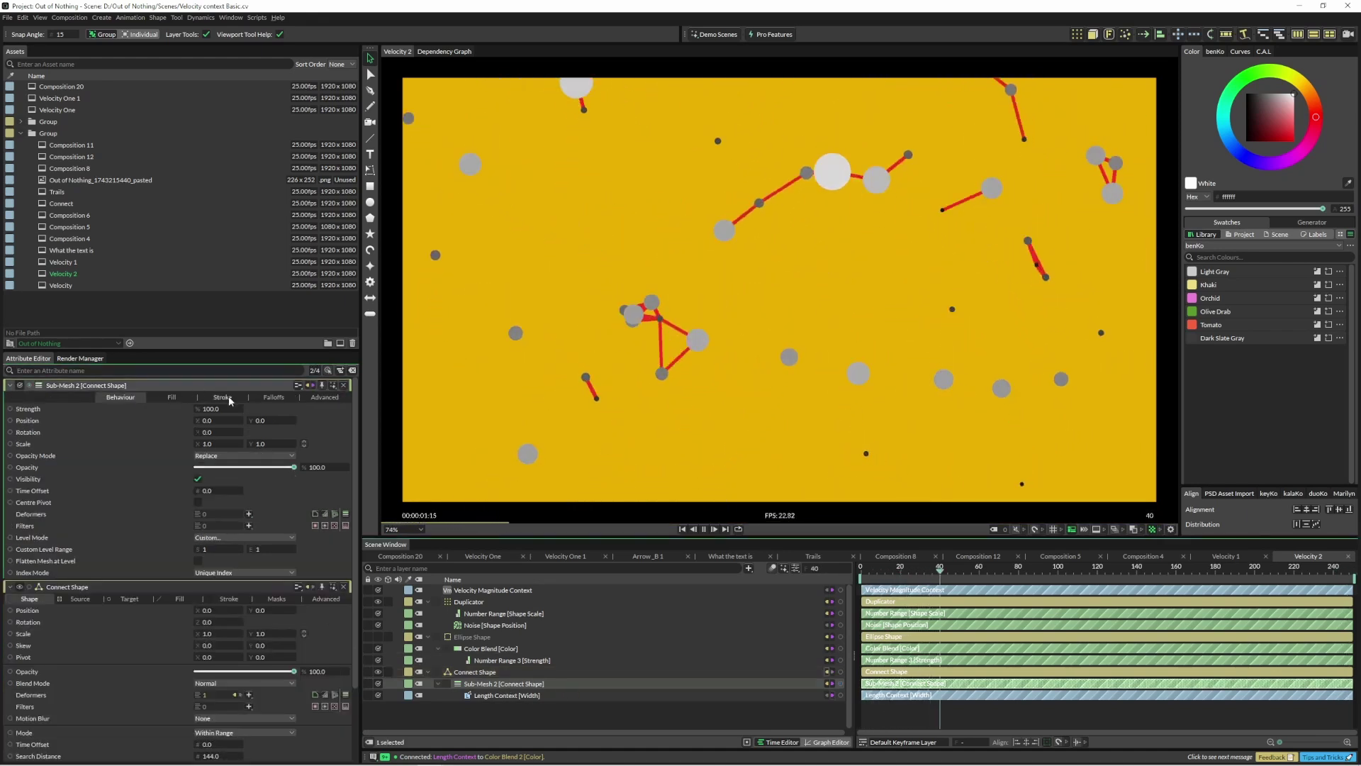
click(222, 397)
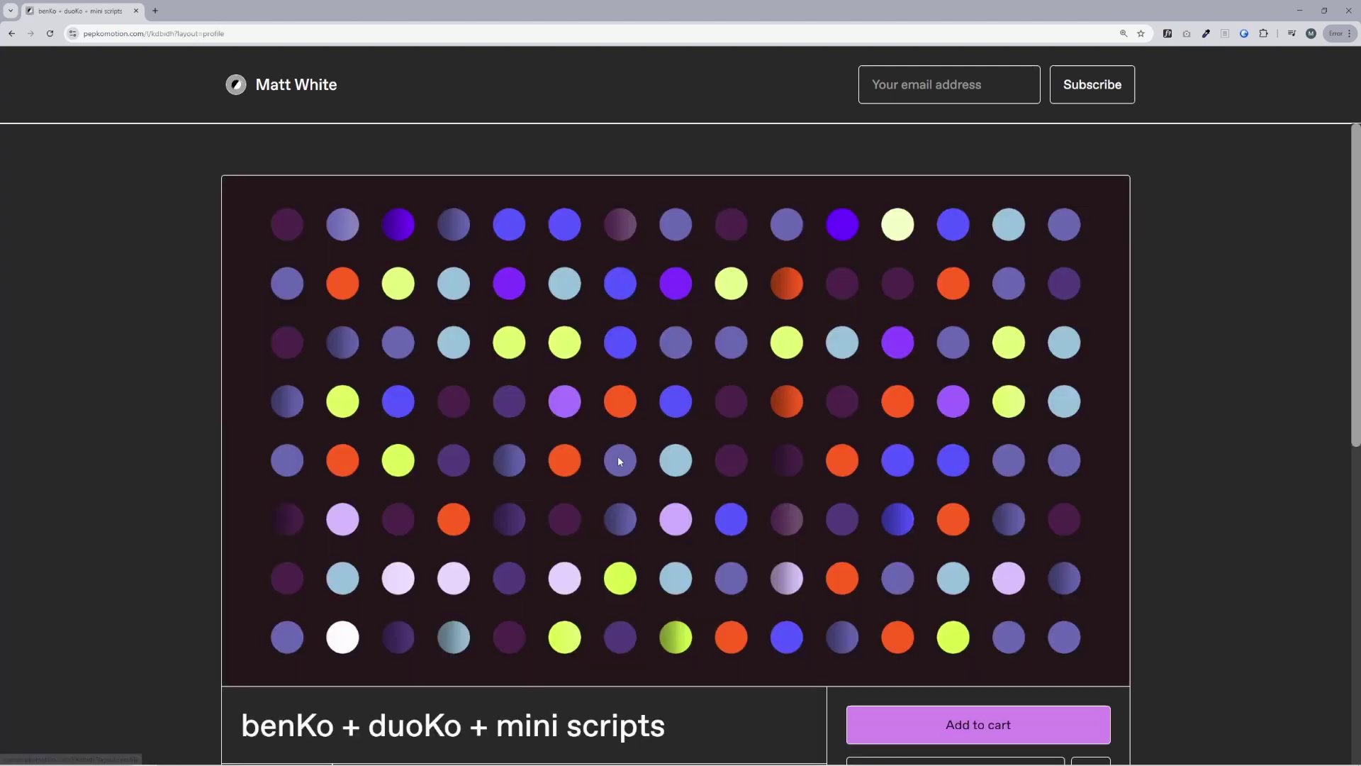
Step: Skim the benKo bundle page, then go back and open the pepKo pal product
scroll(929, 383, down, 8)
scroll(925, 389, up, 9)
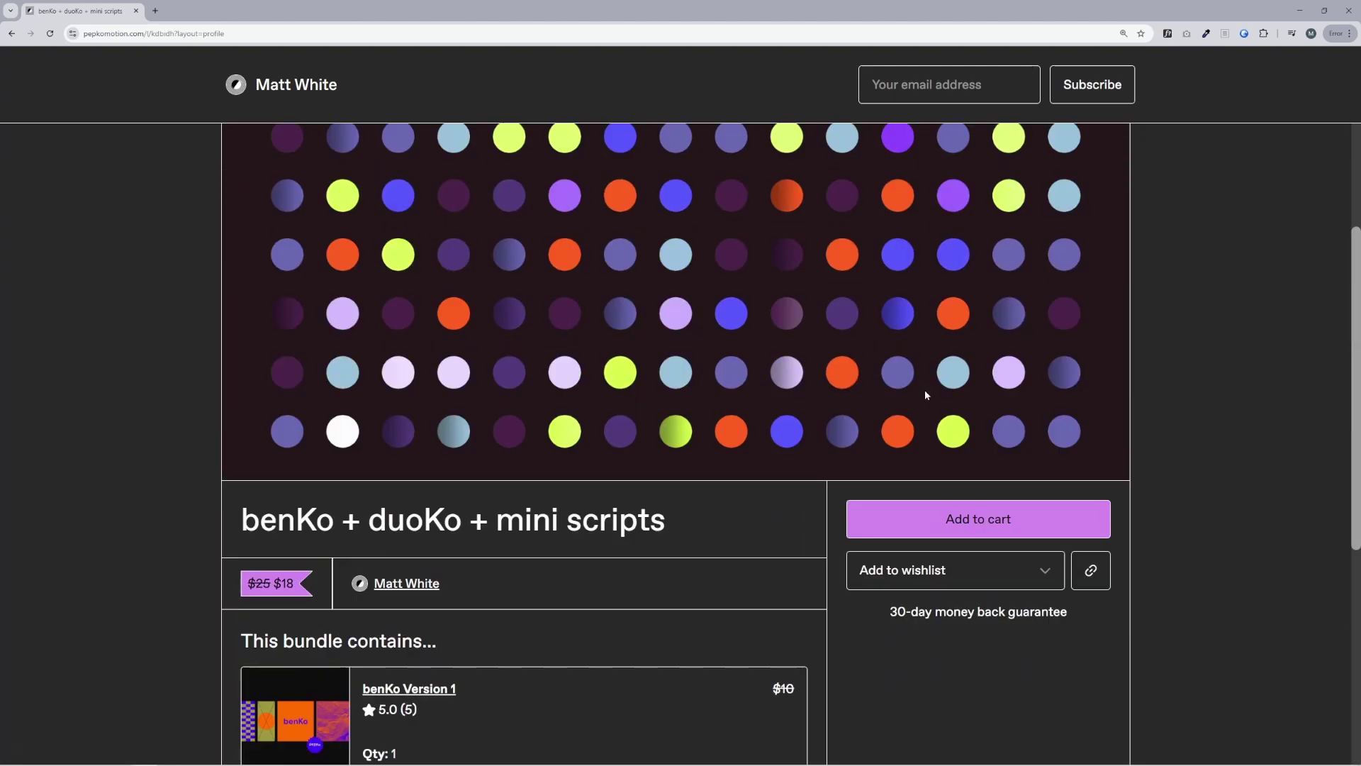
click(11, 34)
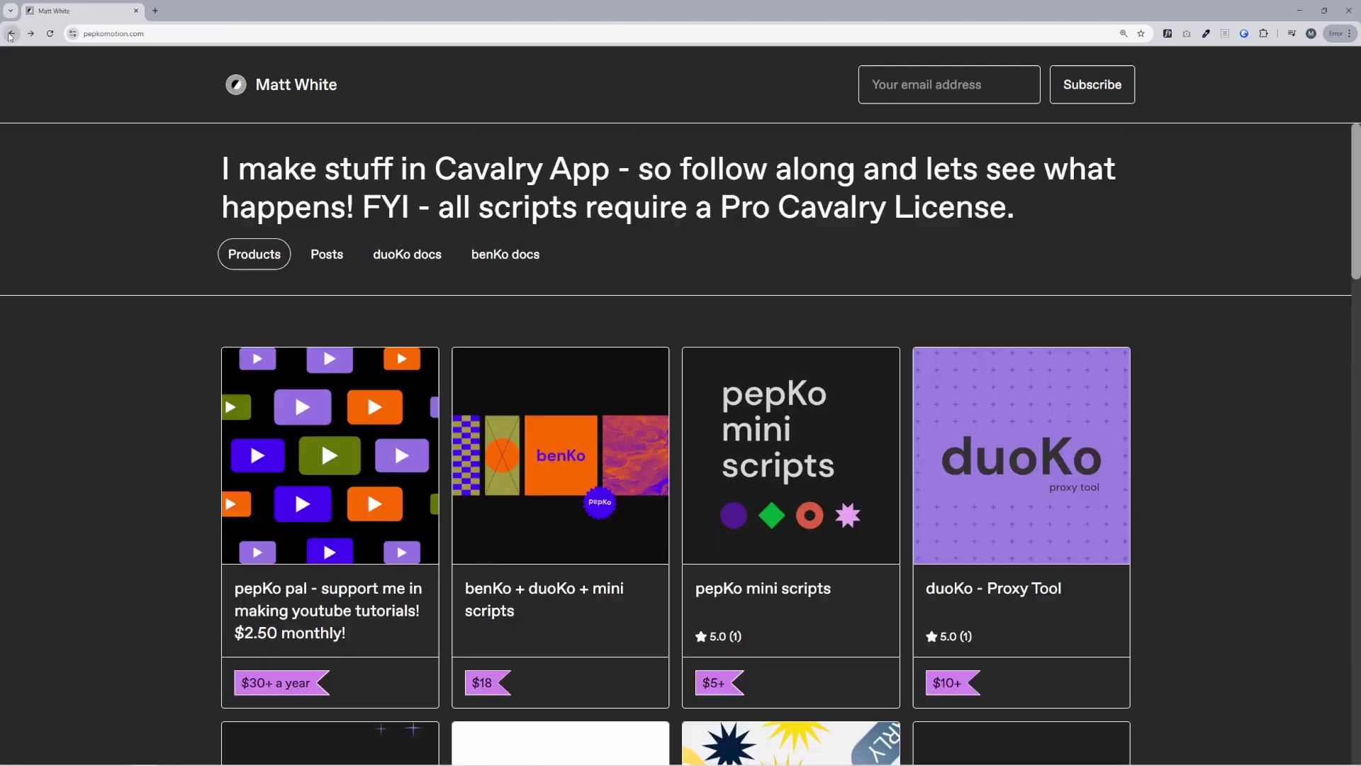
click(364, 482)
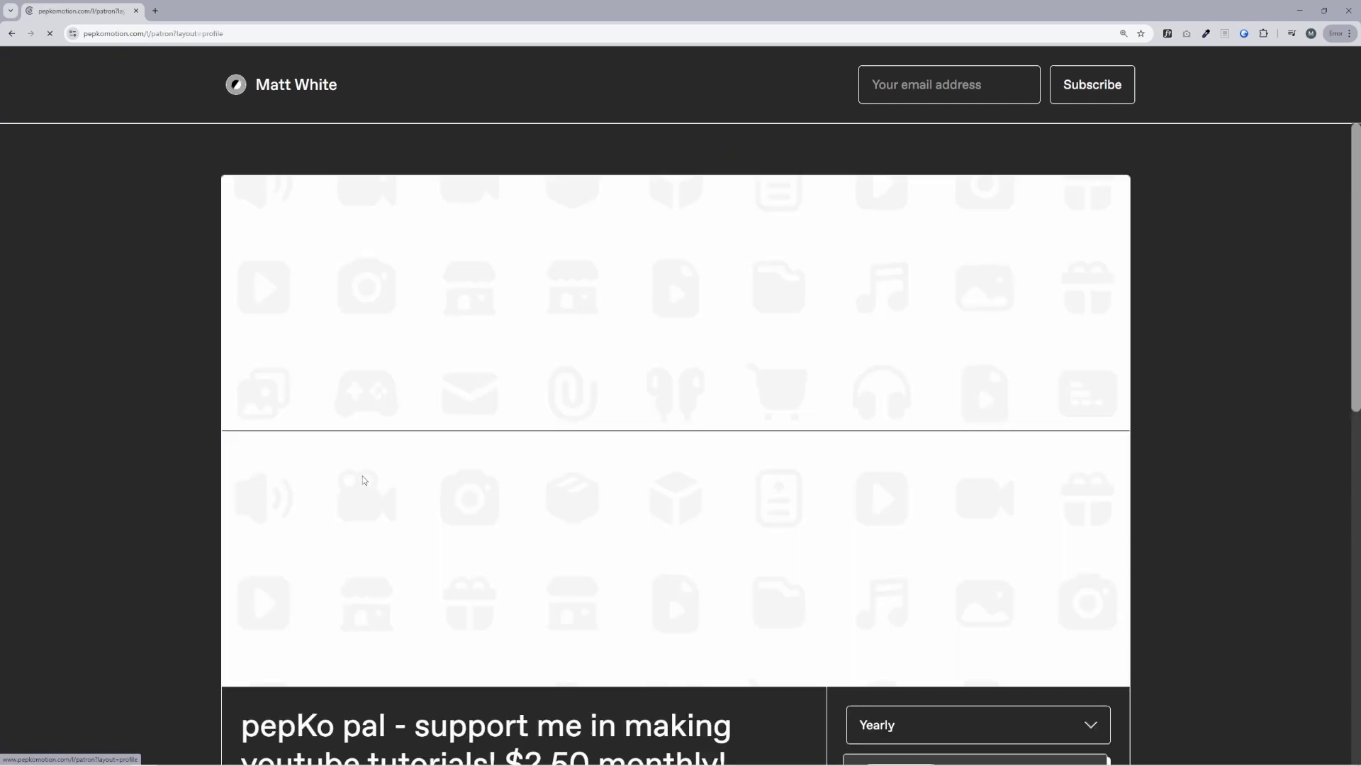
Step: Switch the pepKo pal billing period from Yearly to Monthly and review the listed perks
scroll(781, 450, down, 4)
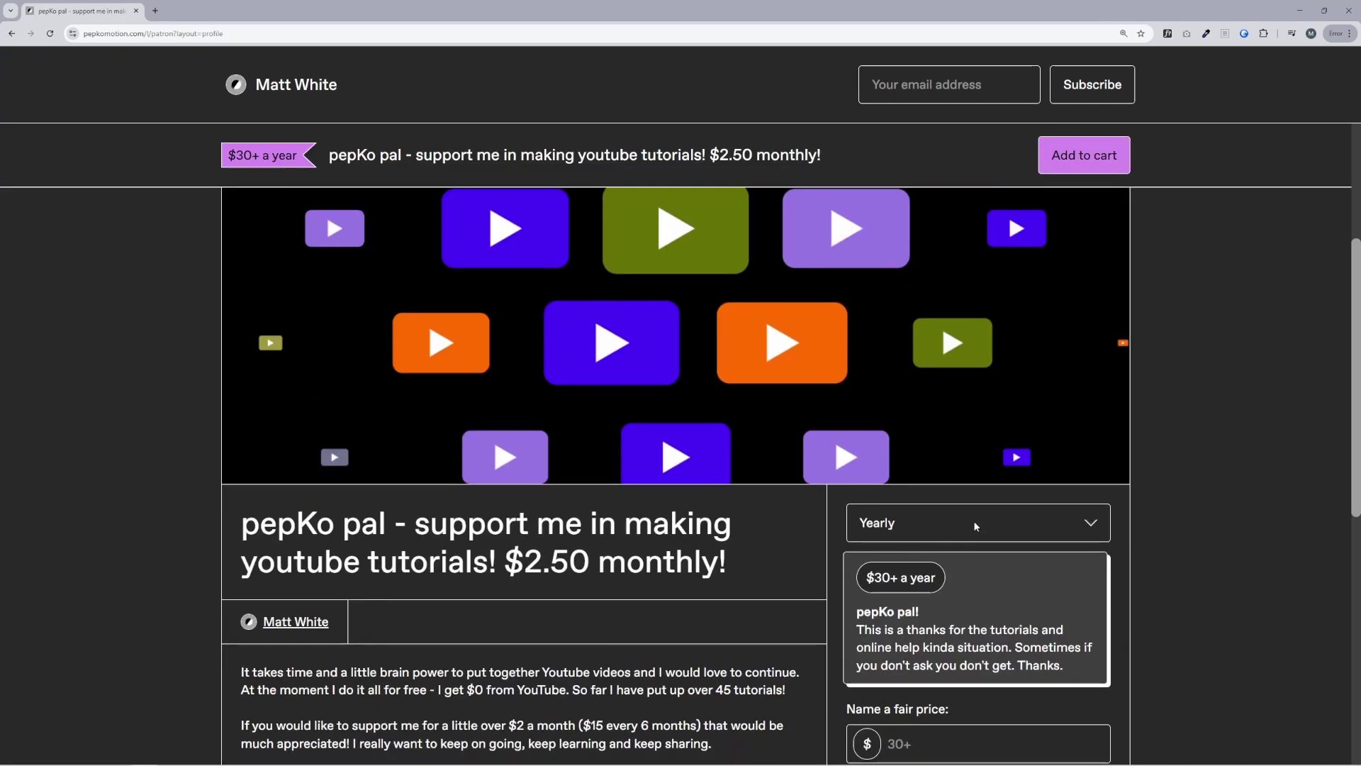
click(976, 527)
click(953, 554)
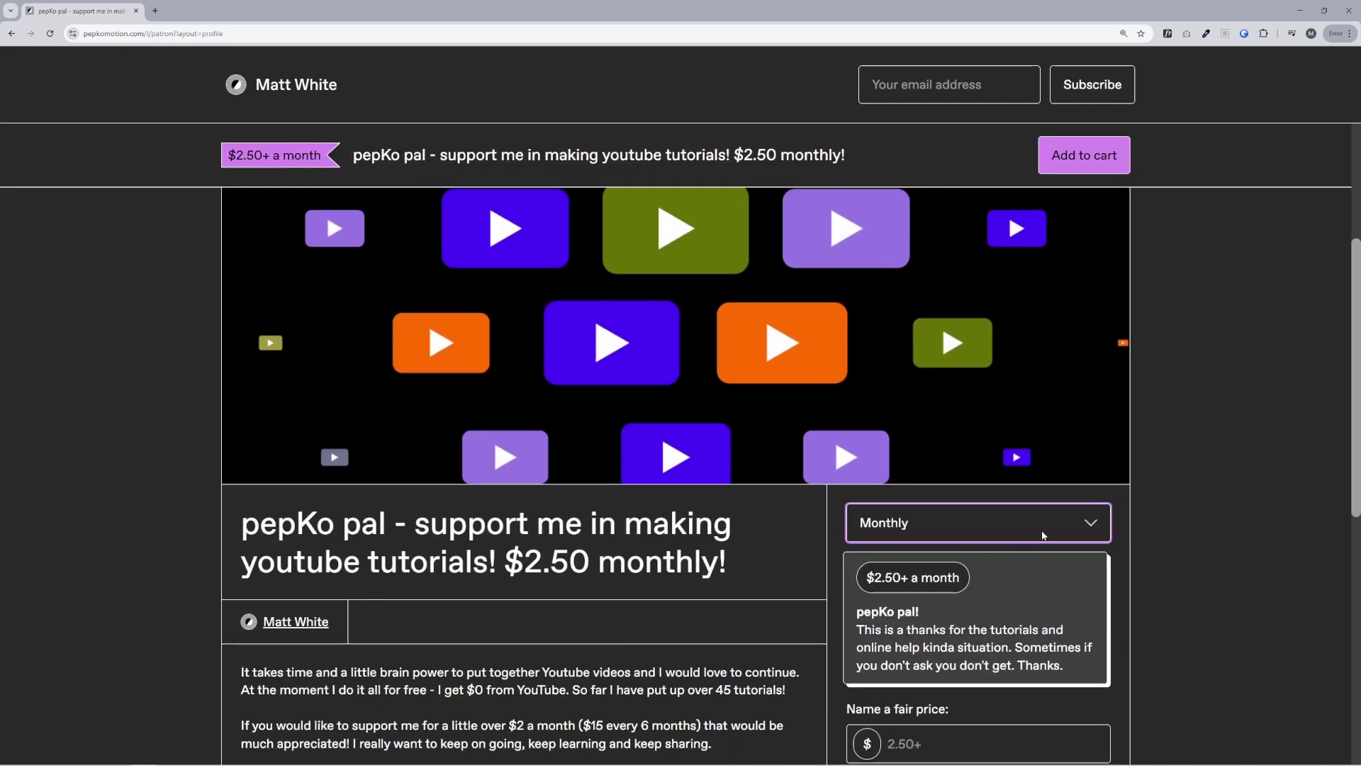
scroll(1134, 541, down, 3)
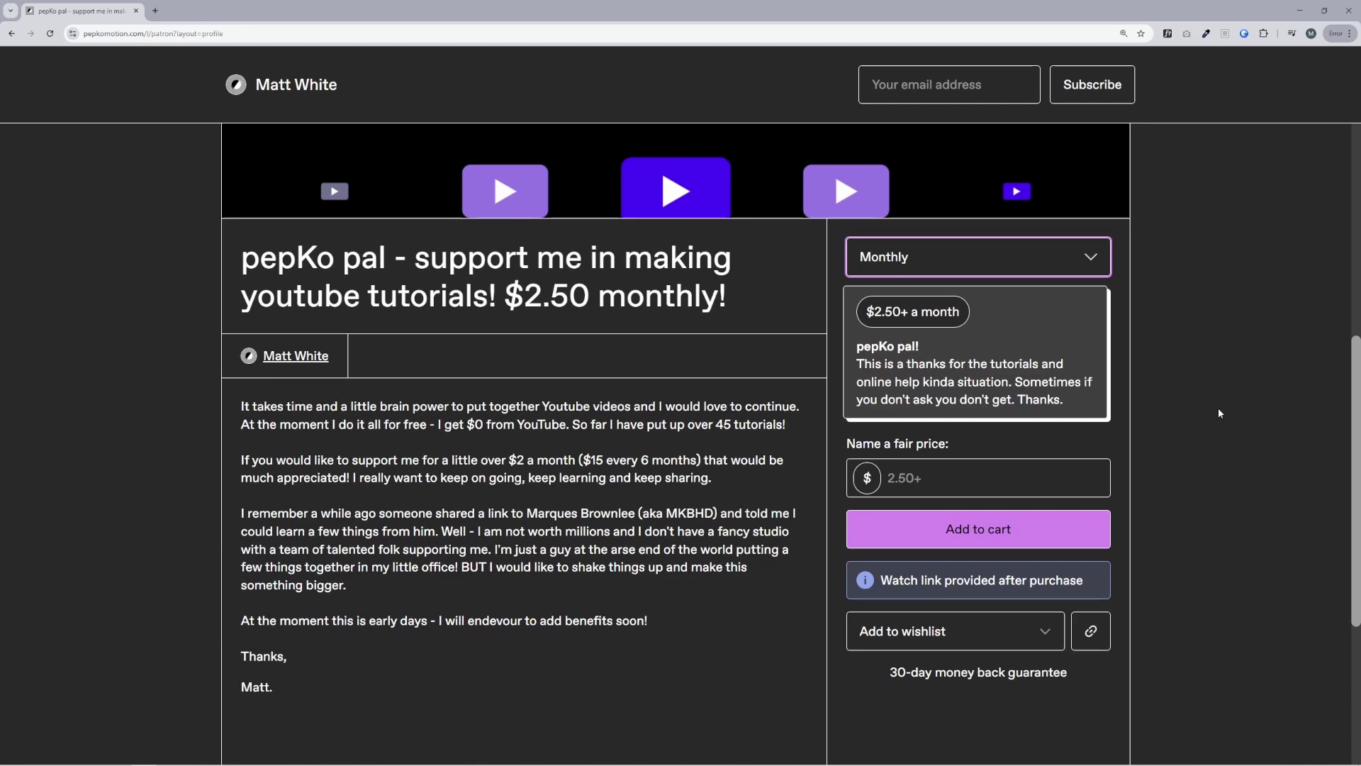
scroll(1219, 408, up, 4)
scroll(1221, 414, up, 3)
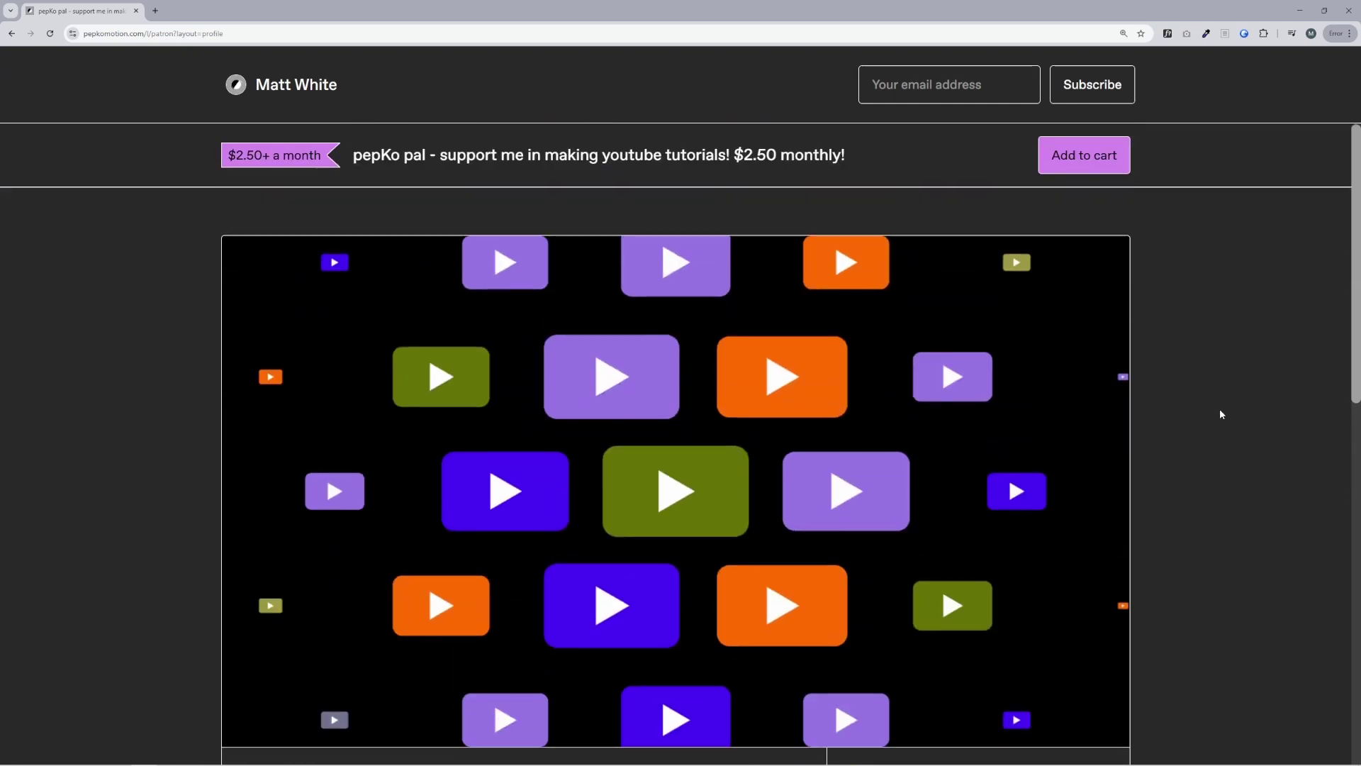
scroll(1221, 414, down, 10)
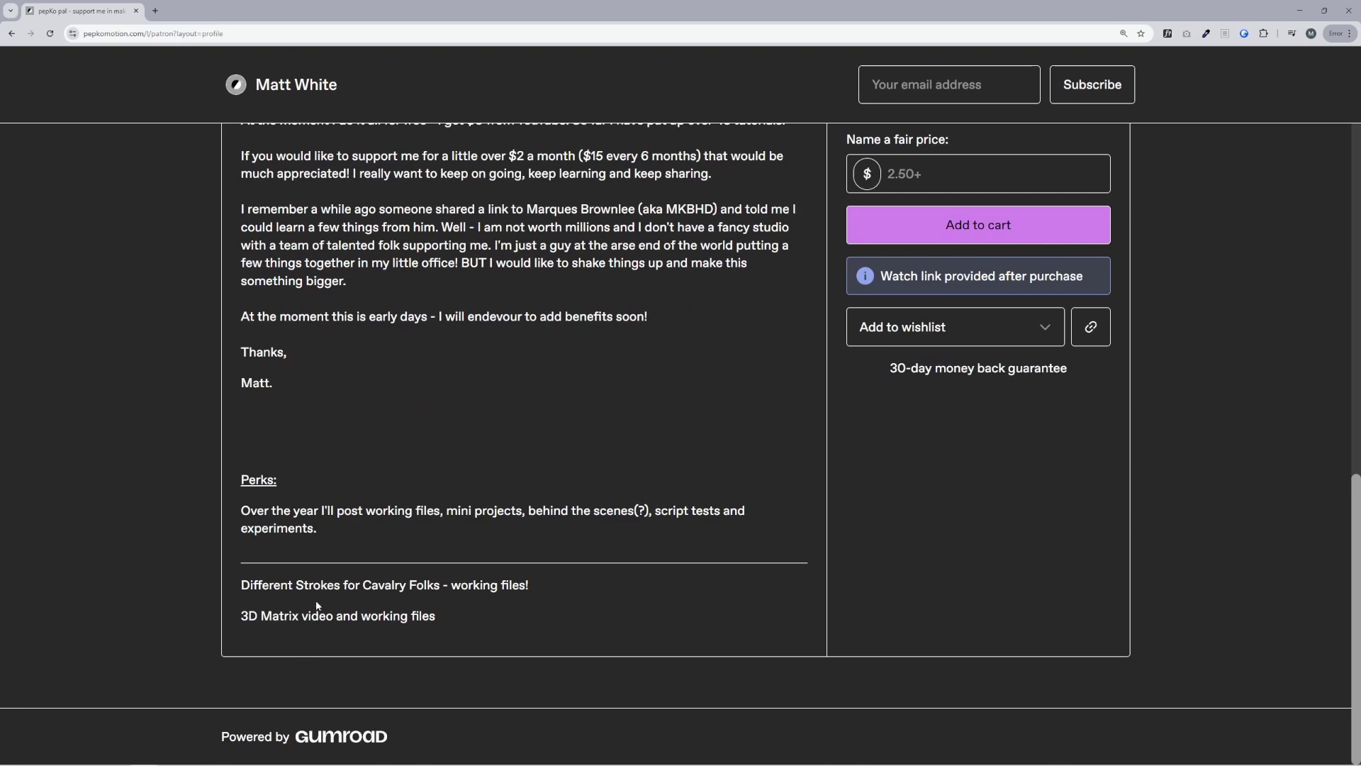
scroll(298, 621, up, 6)
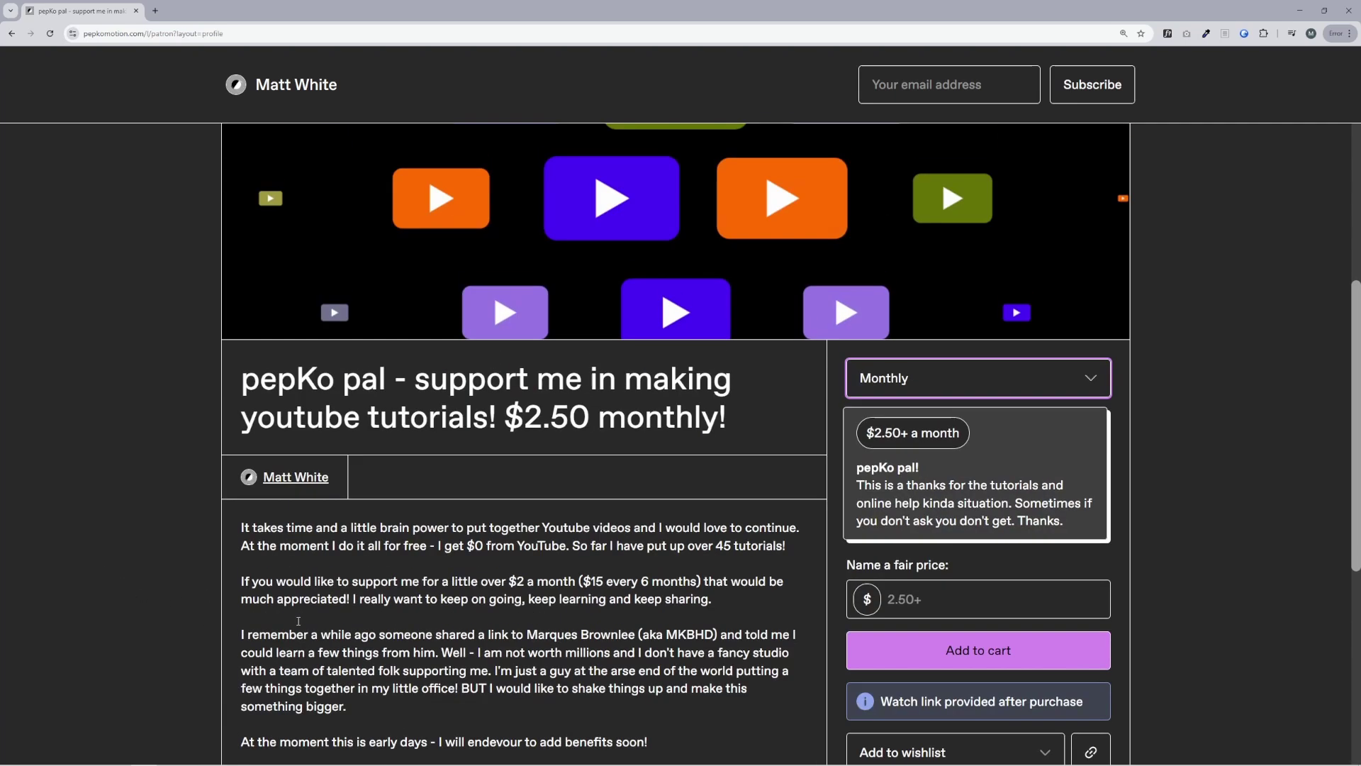